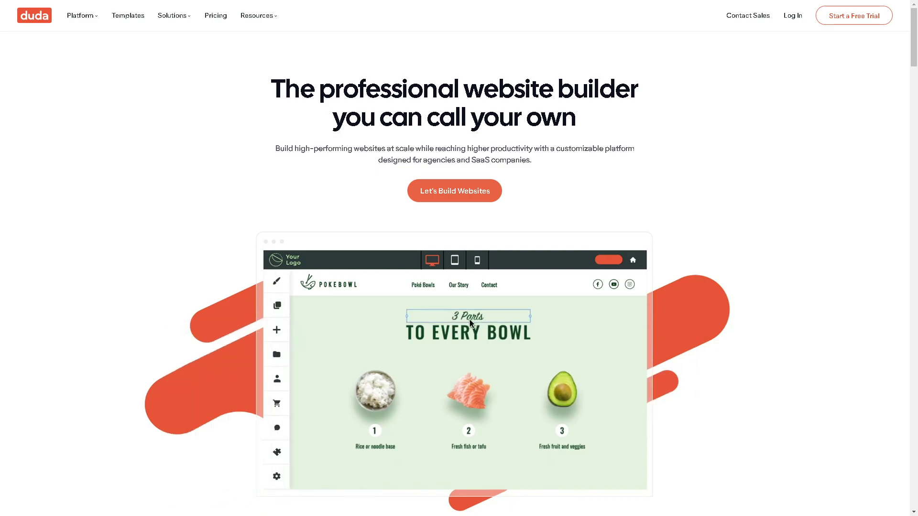
# Scroll down the Duda homepage past its SEO-Ready, Core web vitals and hosting features.
pyautogui.scroll(-15, 454, 258)
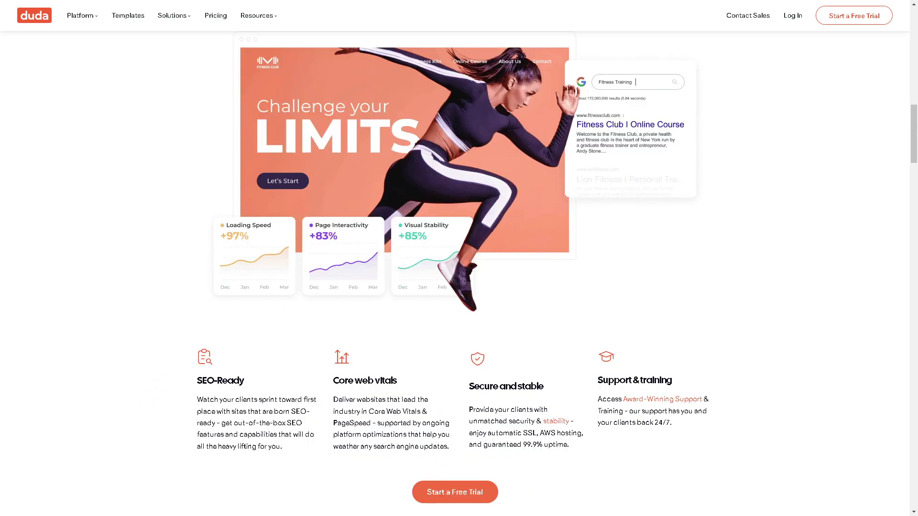
# Go to the Duda login page from the top navigation's Log In link.
pyautogui.click(792, 16)
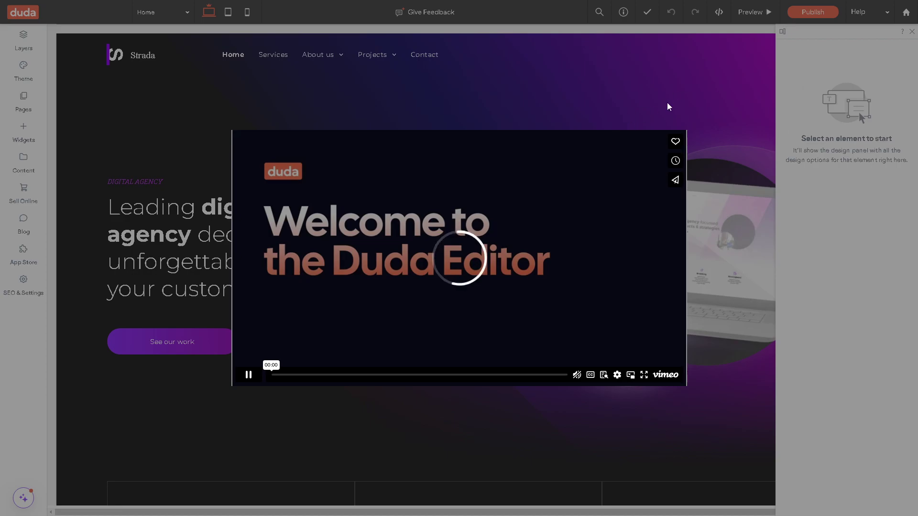
# Dismiss the 'Welcome to the Duda Editor' intro video with Esc.
pyautogui.press('Escape')
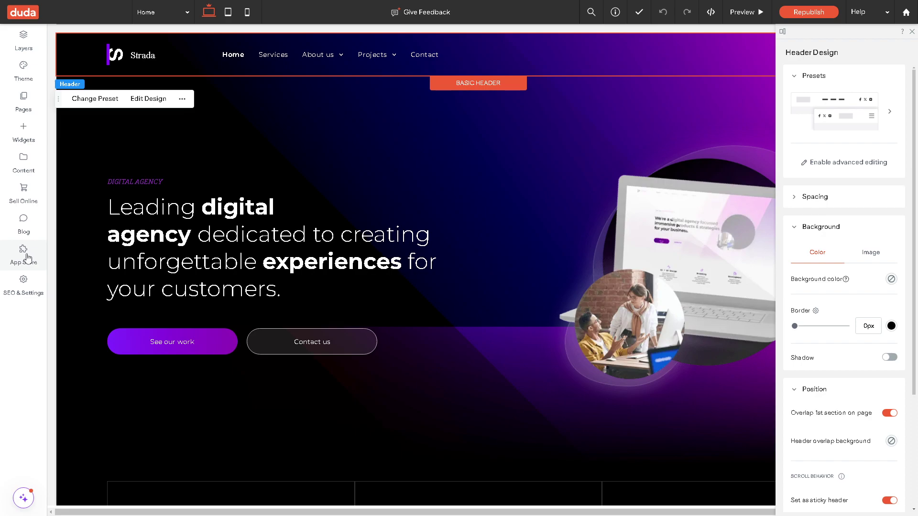
# Search the App Store for 'Ecommerce' and start installing Automated Product Labels & Badges.
pyautogui.click(23, 254)
pyautogui.click(205, 126)
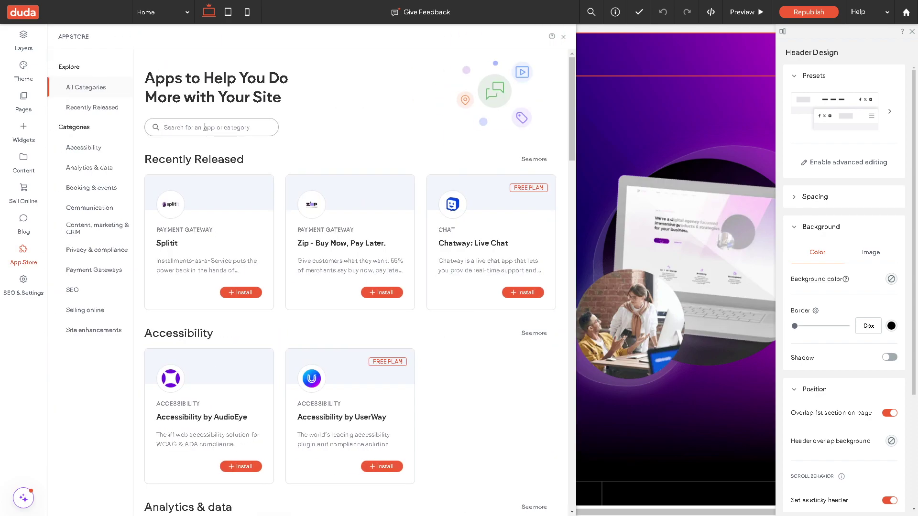
pyautogui.write('Ecommerce')
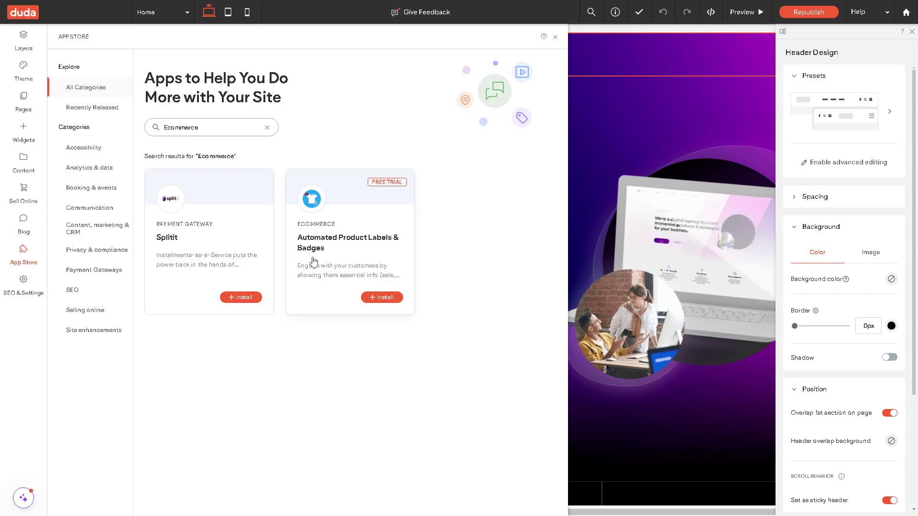
pyautogui.click(385, 299)
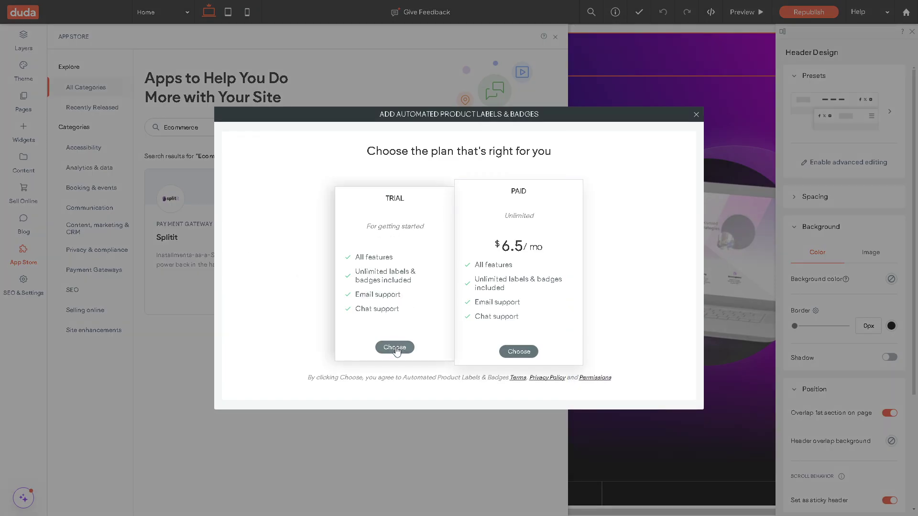
# Choose the TRIAL plan and dismiss the Congratulations message.
pyautogui.click(395, 347)
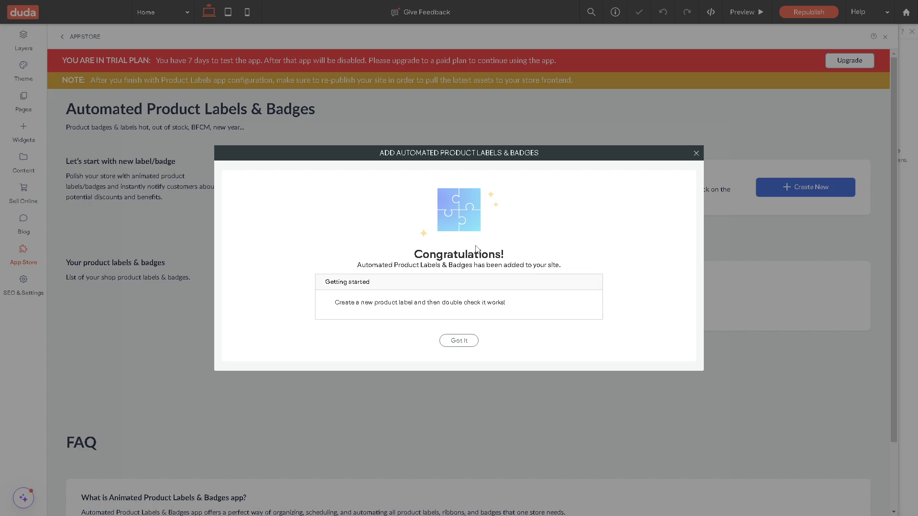
pyautogui.click(696, 153)
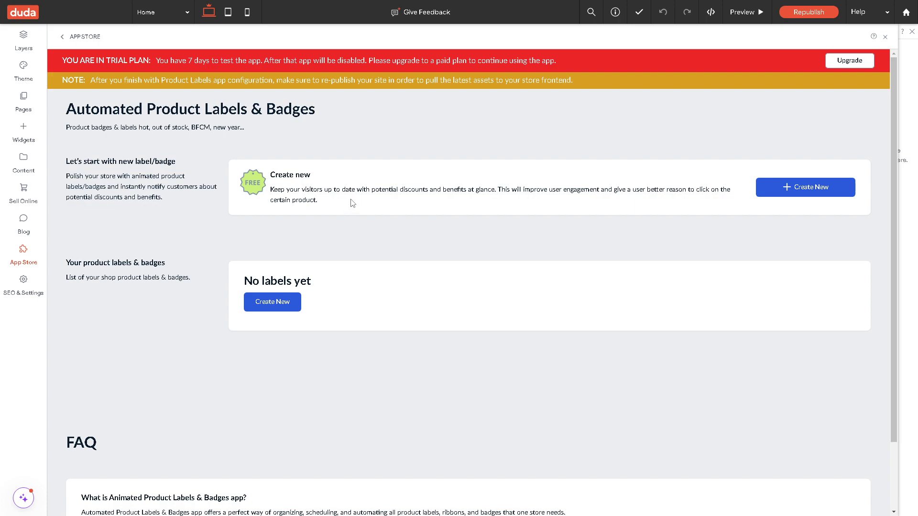
# Start a new label reading 'How To Setup Ecommerce In Duda Site Editor' with red, Normal-size text.
pyautogui.click(806, 187)
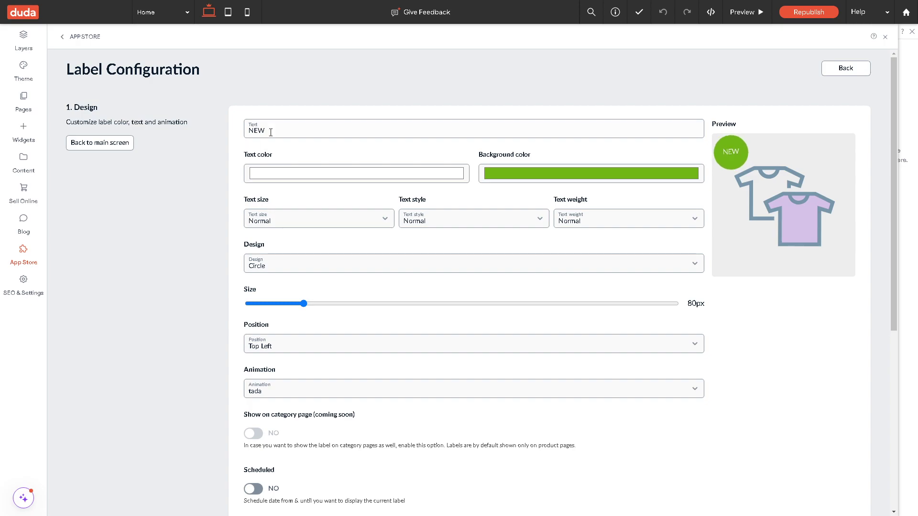
pyautogui.moveTo(274, 129); pyautogui.dragTo(208, 127)
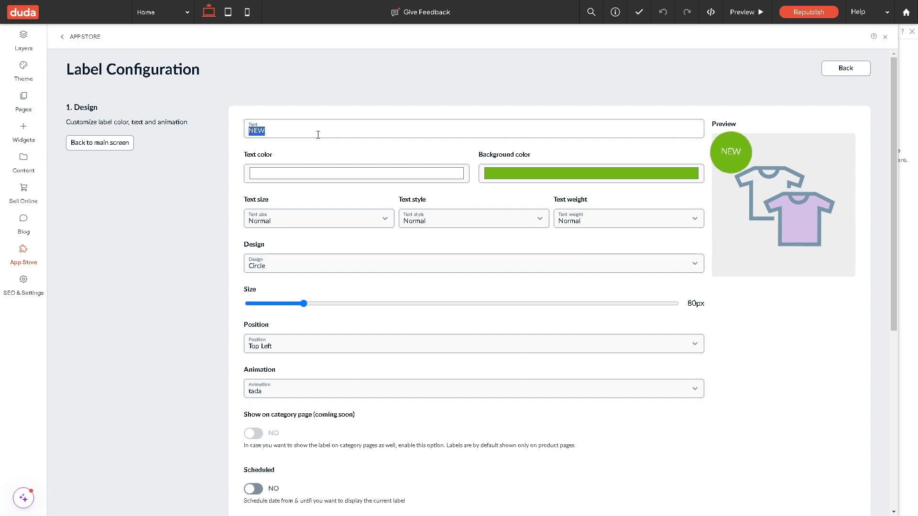
pyautogui.write('How To Setup Ecommerce In Duda Site Editor')
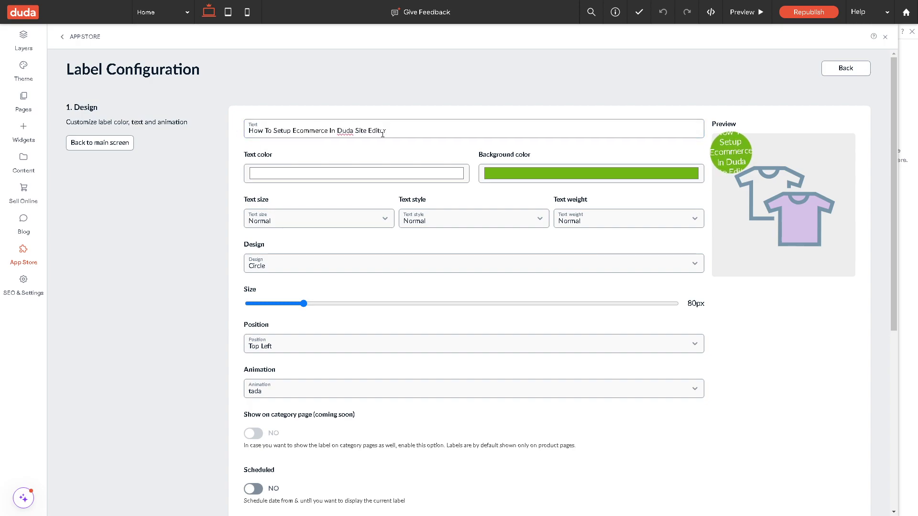
pyautogui.click(416, 174)
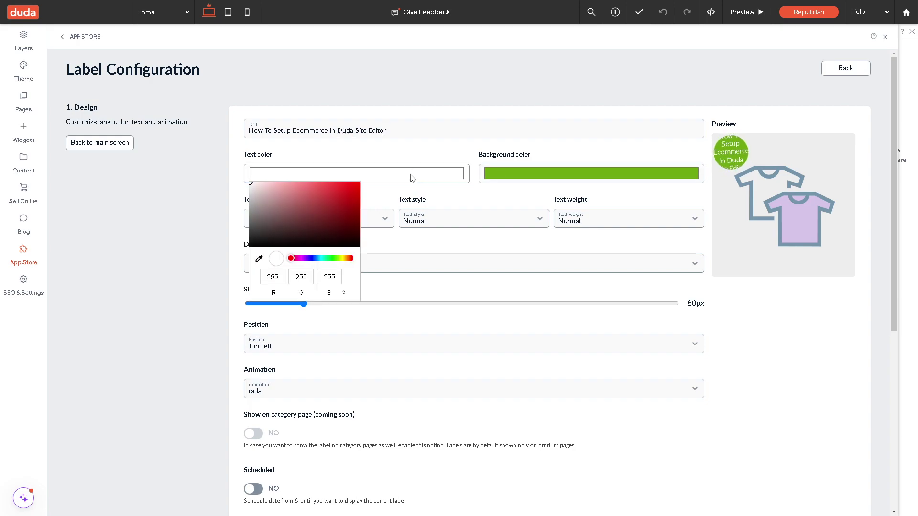
pyautogui.moveTo(336, 214); pyautogui.dragTo(362, 189)
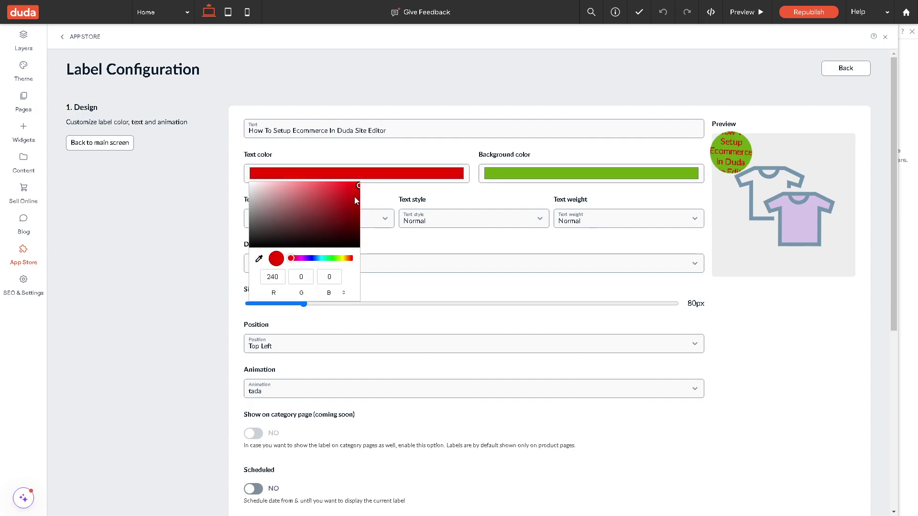
pyautogui.click(205, 236)
pyautogui.click(321, 224)
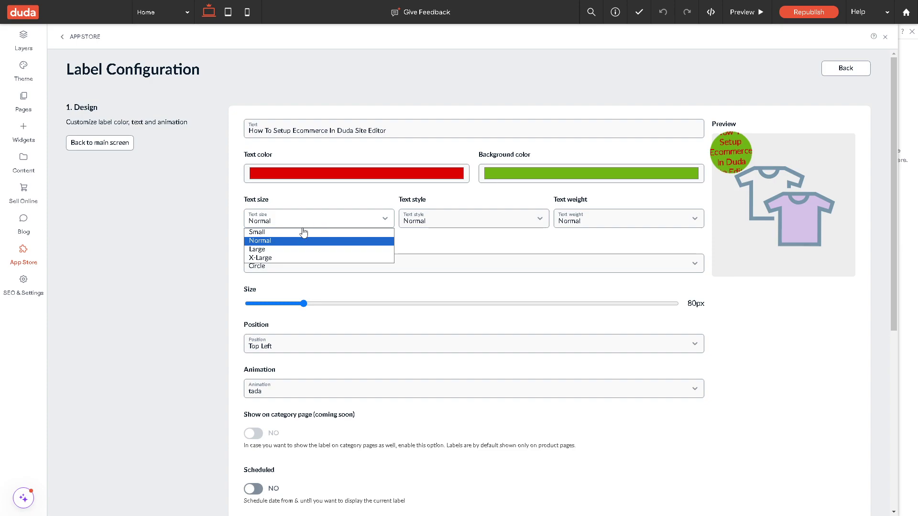
pyautogui.click(286, 233)
pyautogui.click(317, 225)
pyautogui.click(285, 241)
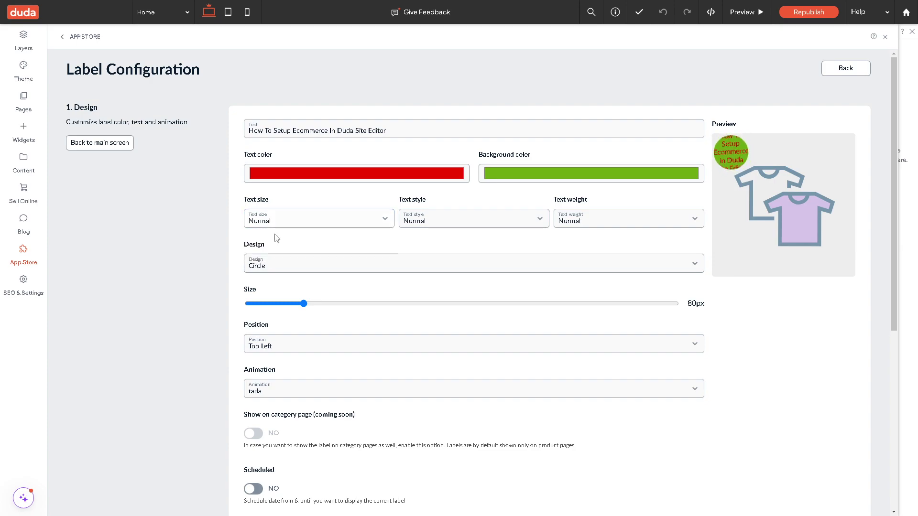
# Set the label design to Rectangle, after trying Badge 2 and Badge 1.
pyautogui.click(687, 266)
pyautogui.click(294, 330)
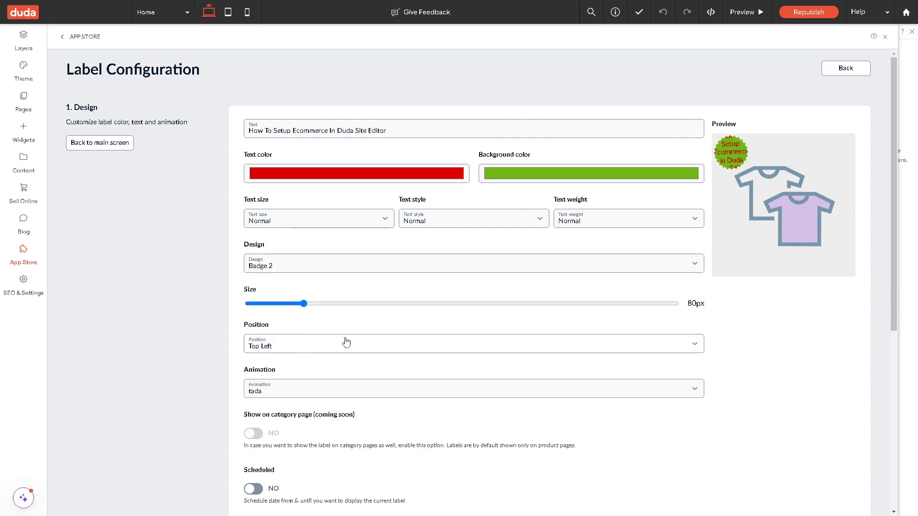
pyautogui.click(694, 266)
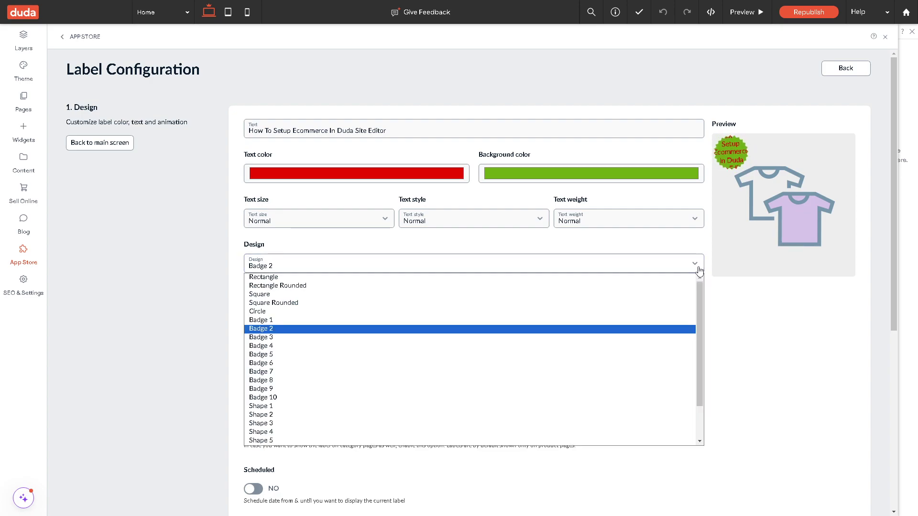
pyautogui.click(273, 320)
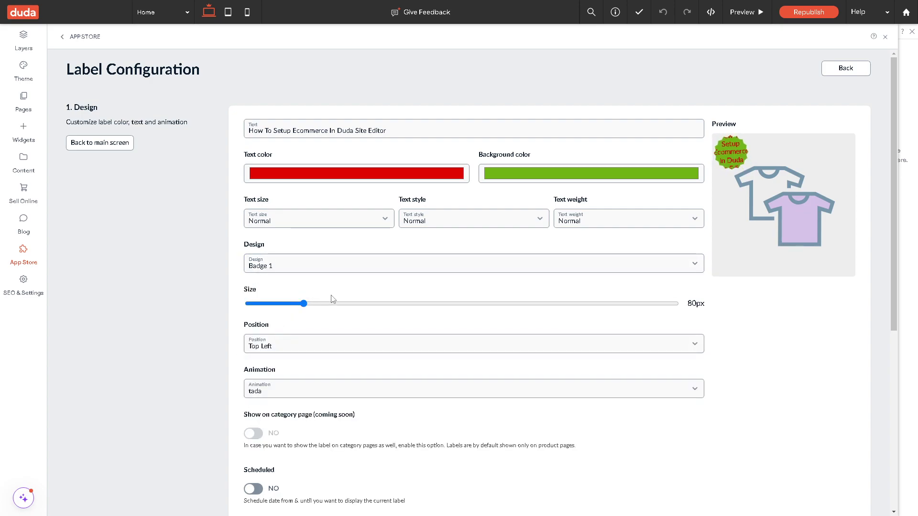
pyautogui.click(386, 271)
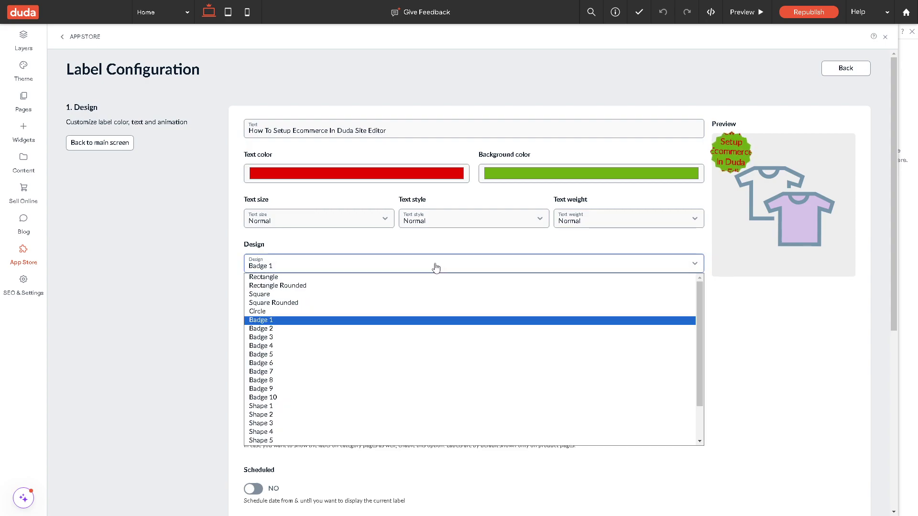
pyautogui.click(335, 275)
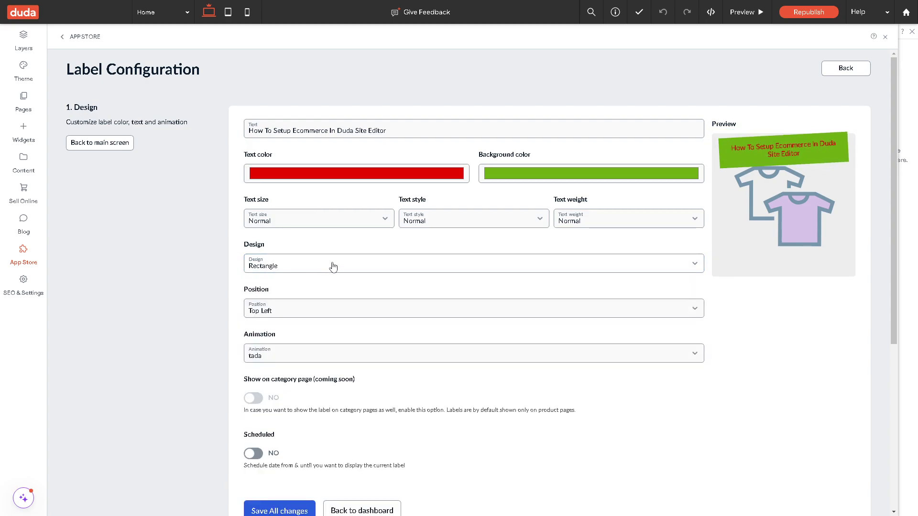
# Position the label at Right Center and keep the tada animation.
pyautogui.click(308, 313)
pyautogui.click(301, 335)
pyautogui.click(327, 320)
pyautogui.click(316, 348)
pyautogui.click(315, 353)
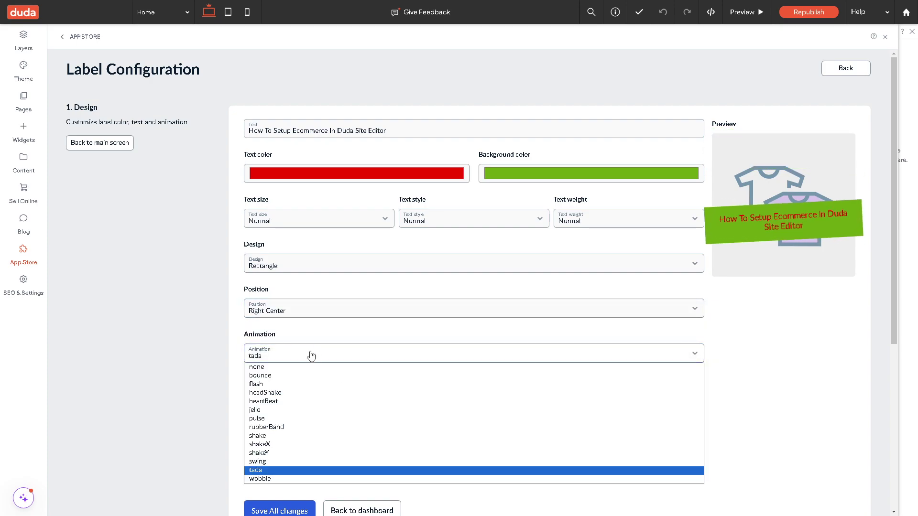
pyautogui.click(189, 368)
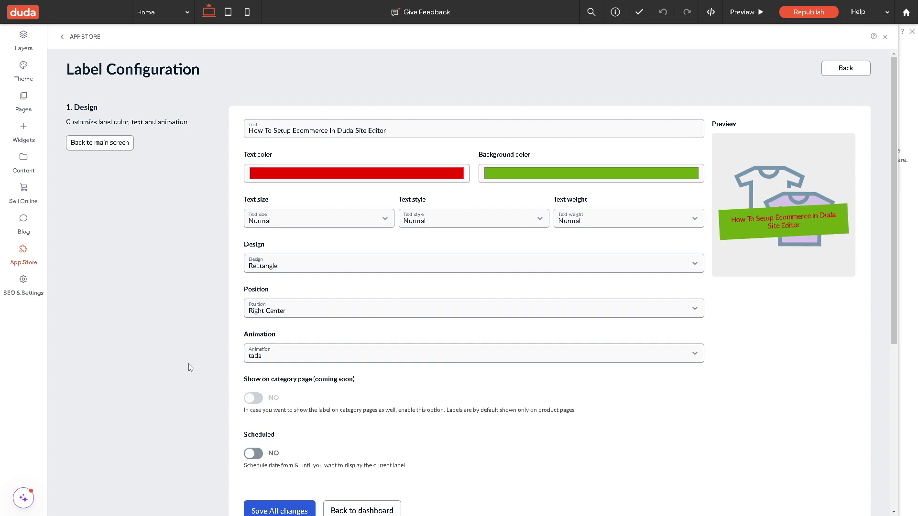
pyautogui.scroll(-3, 188, 368)
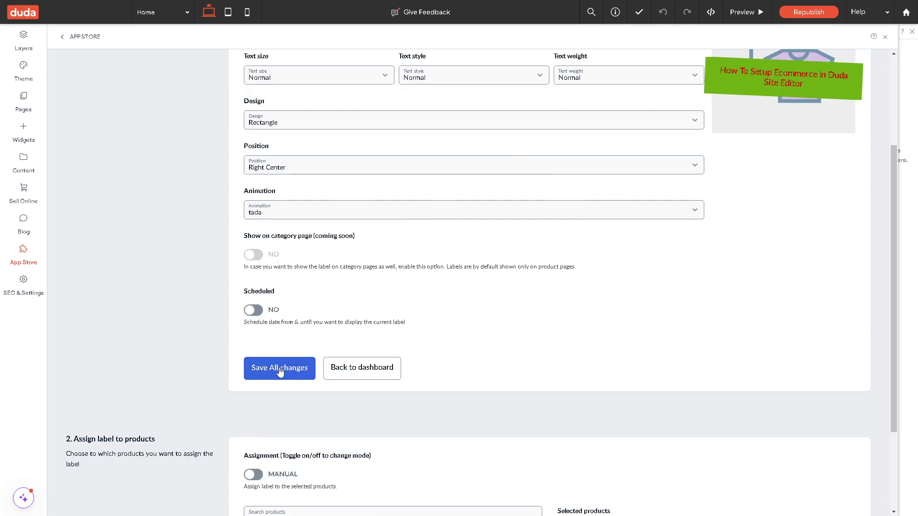
pyautogui.scroll(-2, 291, 381)
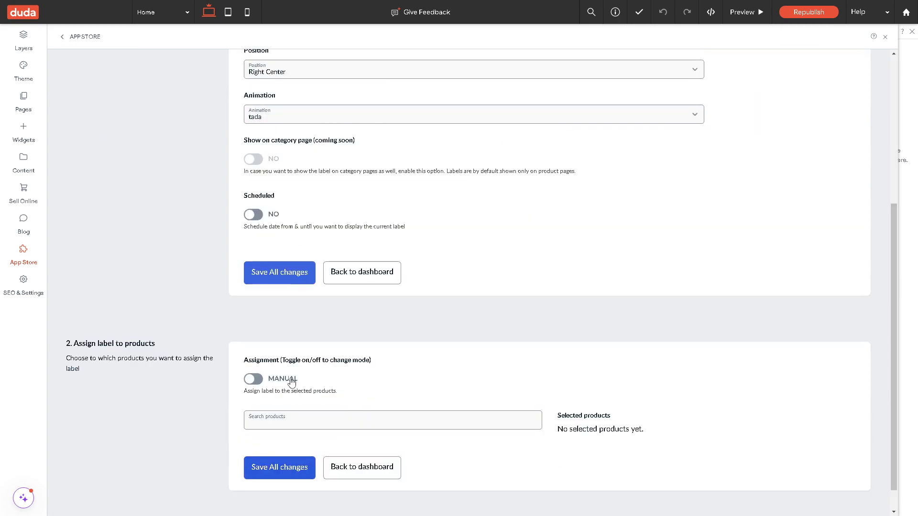
# Save the first label, then begin a second label with a dark red background.
pyautogui.click(290, 273)
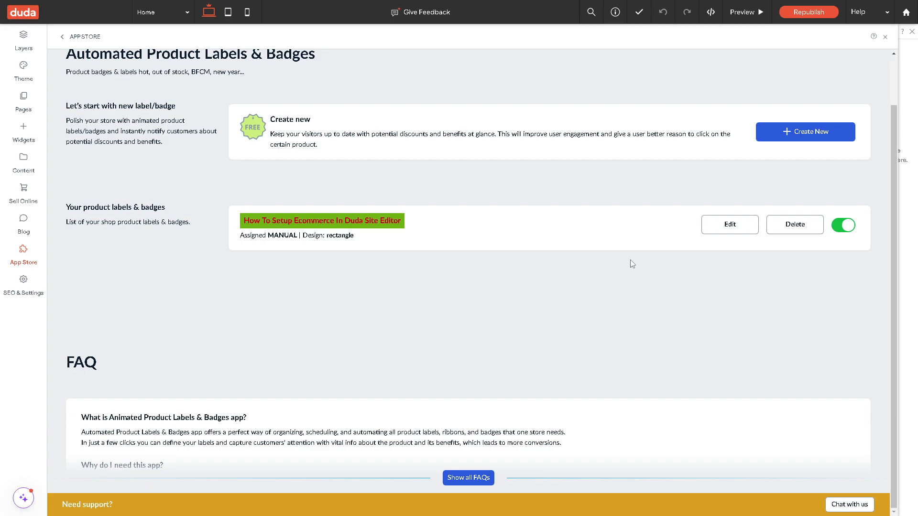
pyautogui.click(810, 129)
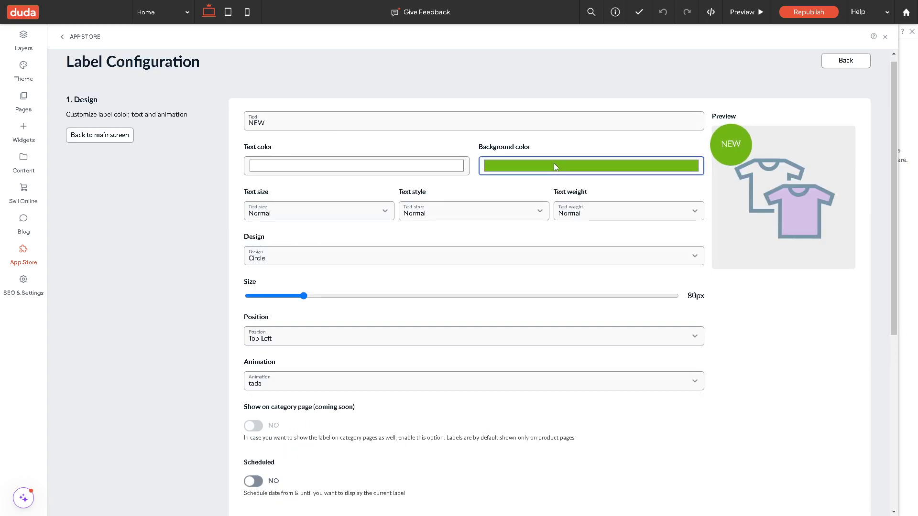
pyautogui.click(553, 163)
pyautogui.click(586, 251)
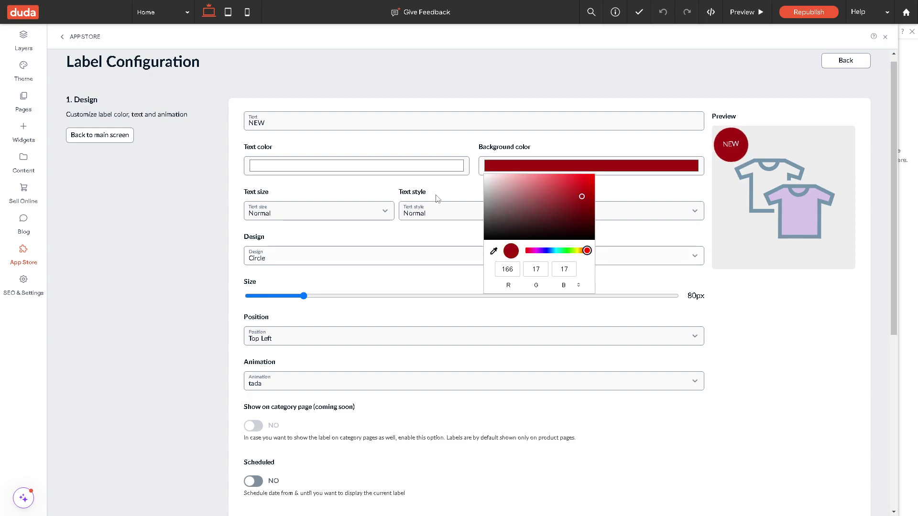
pyautogui.click(379, 169)
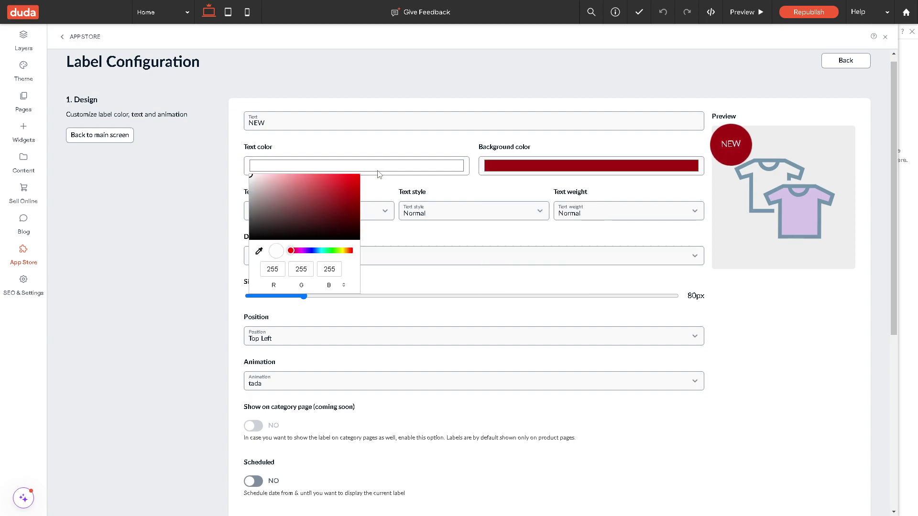
# Give the second label teal-green text reading 'ANDY GUIDE' and save all changes.
pyautogui.click(315, 251)
pyautogui.click(325, 251)
pyautogui.moveTo(336, 197); pyautogui.dragTo(353, 168)
pyautogui.click(185, 213)
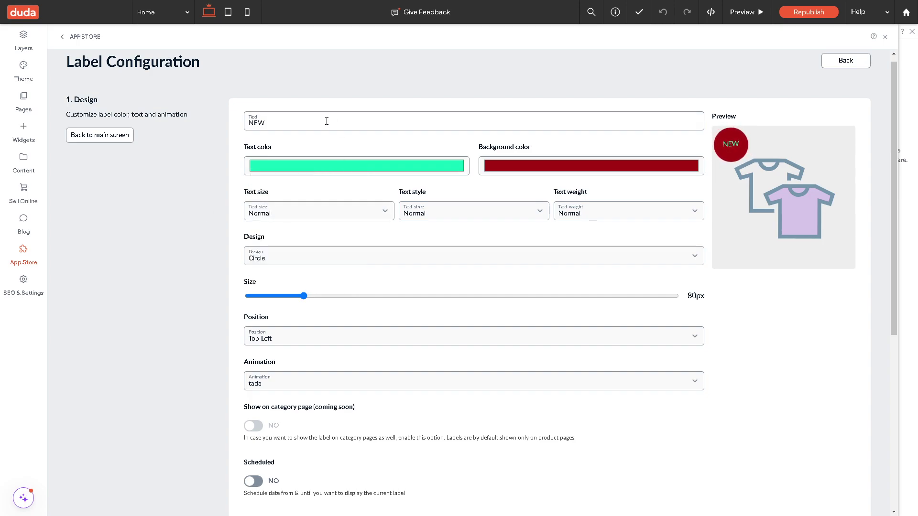
pyautogui.moveTo(326, 120); pyautogui.dragTo(243, 126)
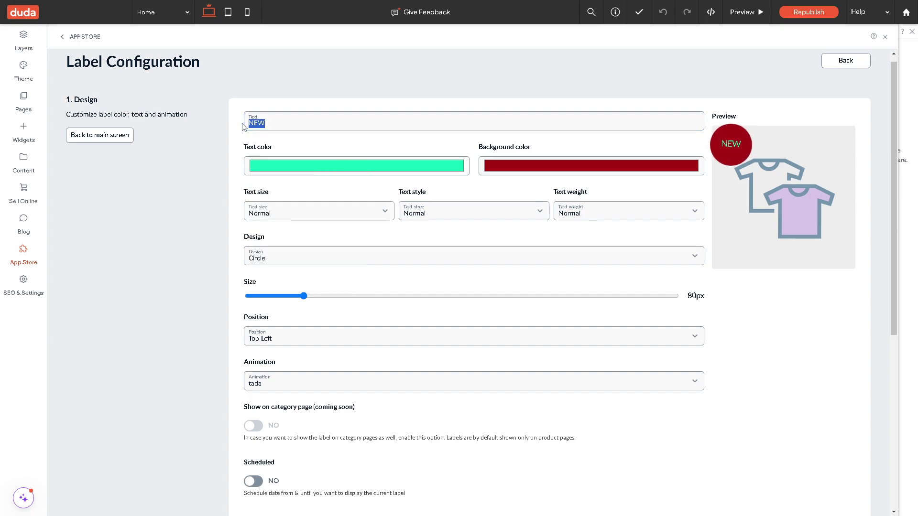
pyautogui.write('ANDY GUIDE')
pyautogui.scroll(-3, 328, 311)
pyautogui.scroll(-2, 292, 336)
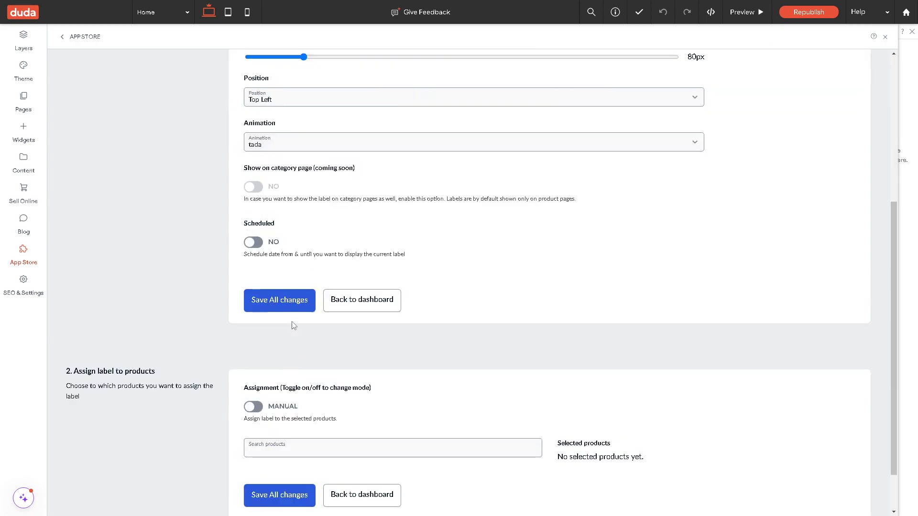
pyautogui.click(293, 302)
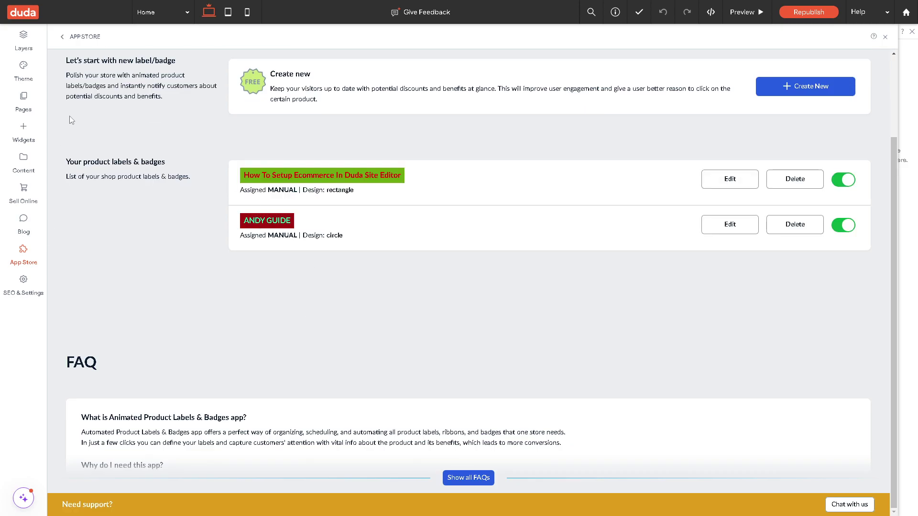
# Search 'Ecommerce' again, dismiss Splitit's plan offer, clear the search and close the App Store.
pyautogui.click(64, 38)
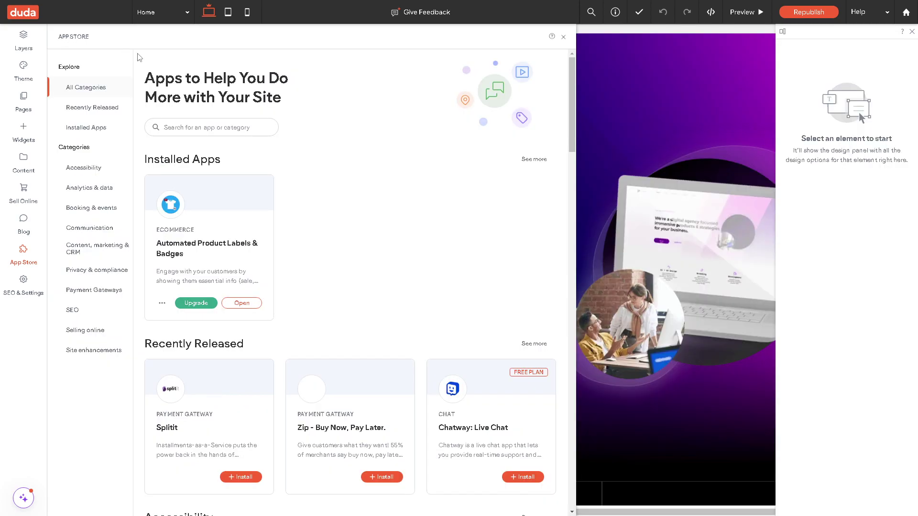
pyautogui.click(219, 129)
pyautogui.write('Ecommerce')
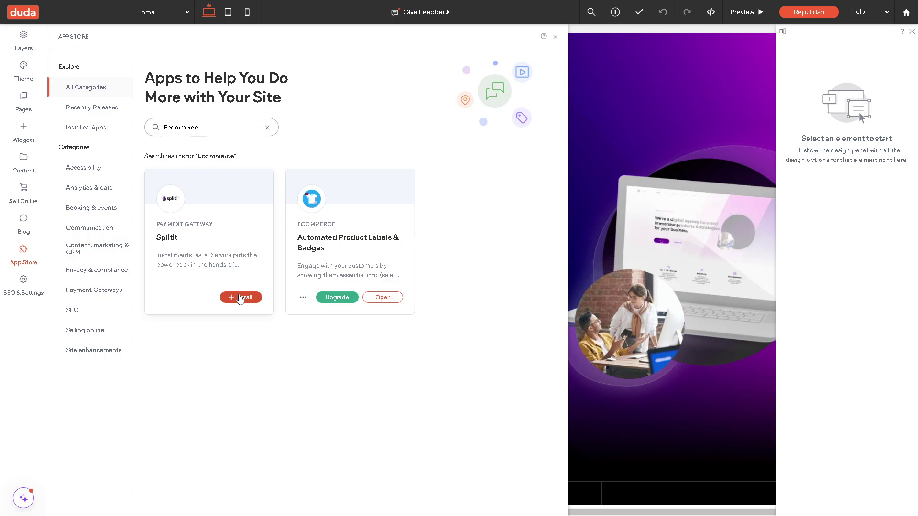
pyautogui.click(240, 297)
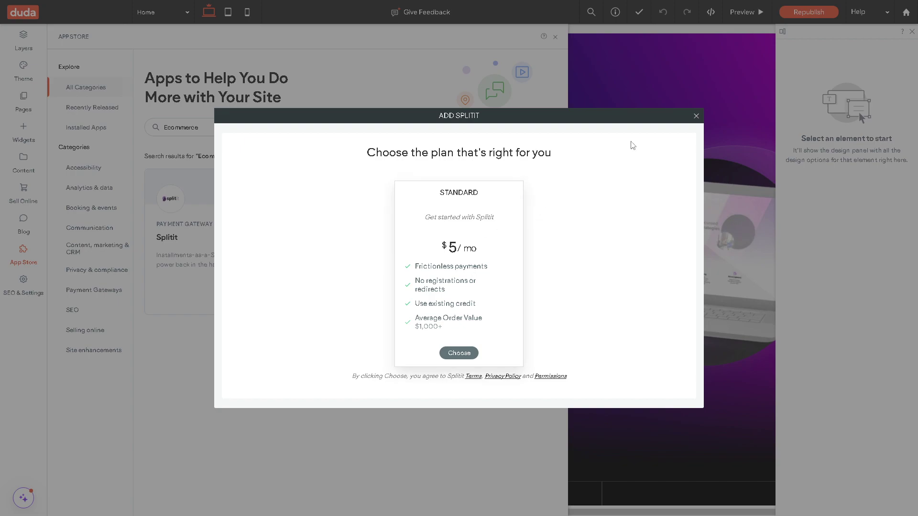
pyautogui.click(696, 116)
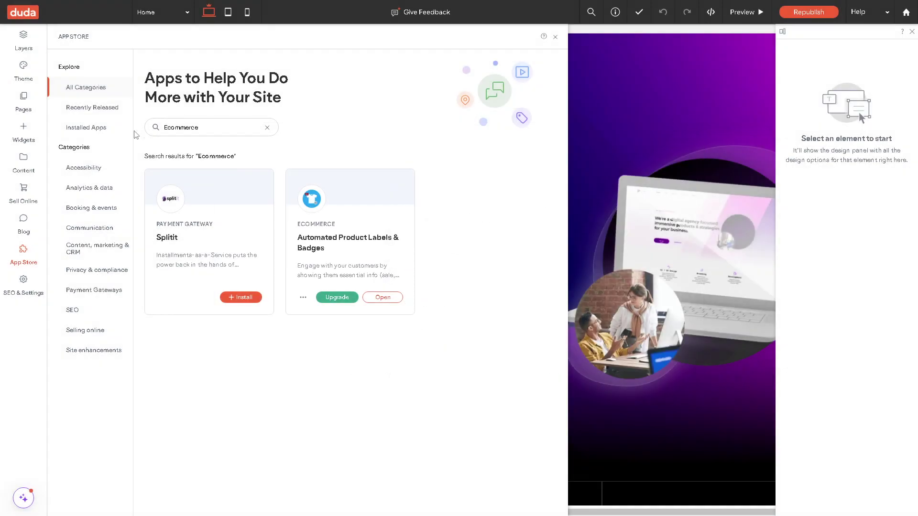
pyautogui.click(267, 128)
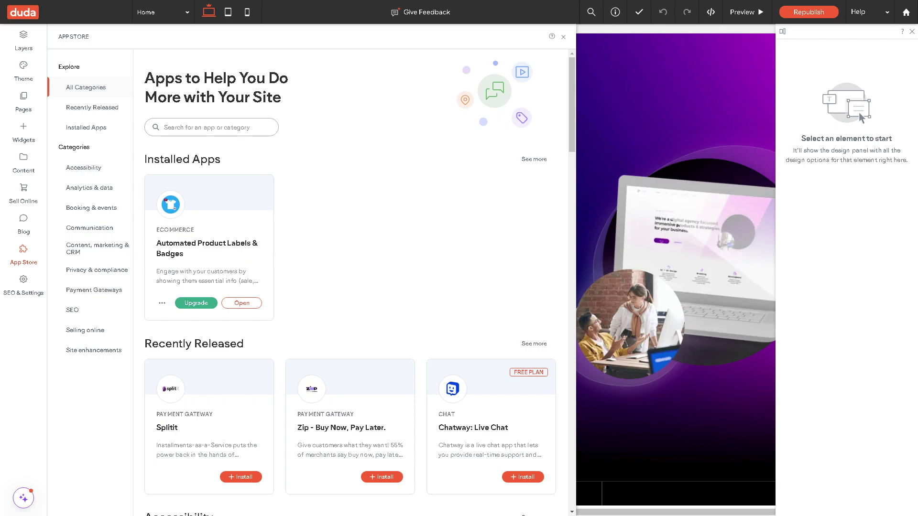
pyautogui.click(700, 112)
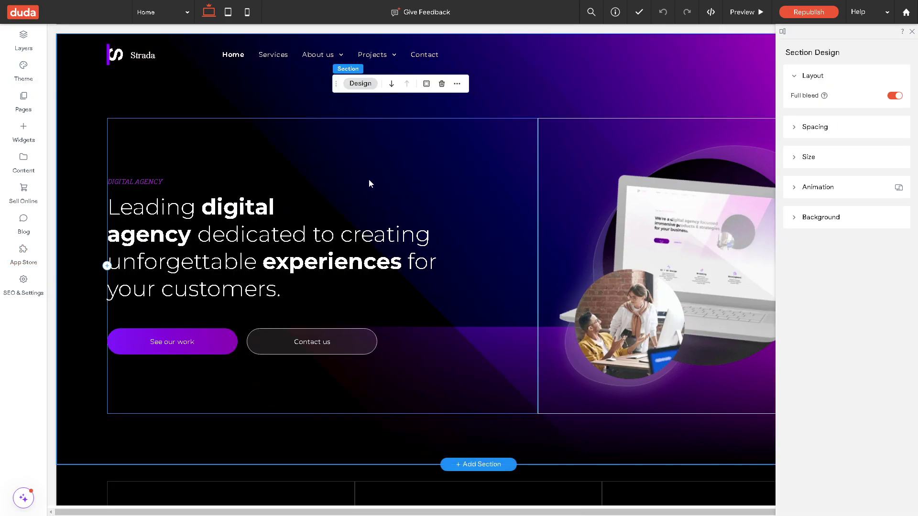
# Change the Dark Orchid theme colour to bright yellow #fcff21.
pyautogui.scroll(-7, 369, 189)
pyautogui.scroll(7, 368, 191)
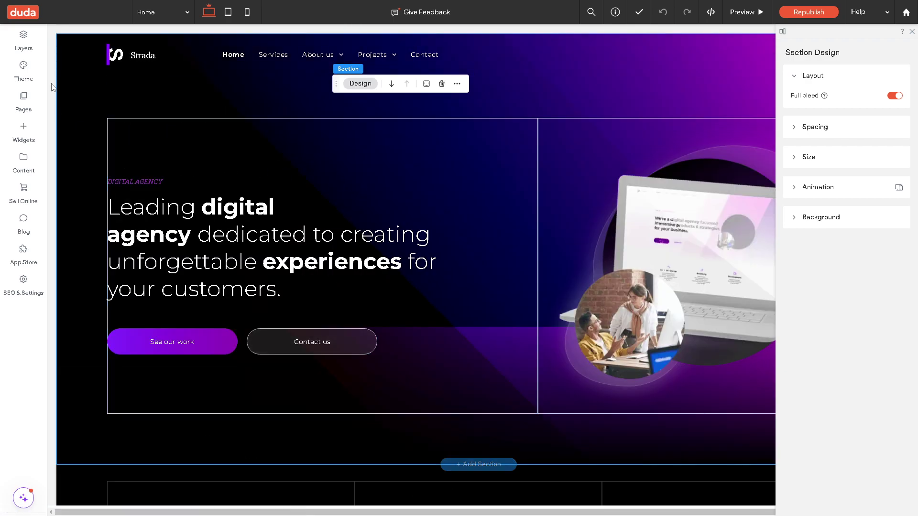
pyautogui.click(24, 69)
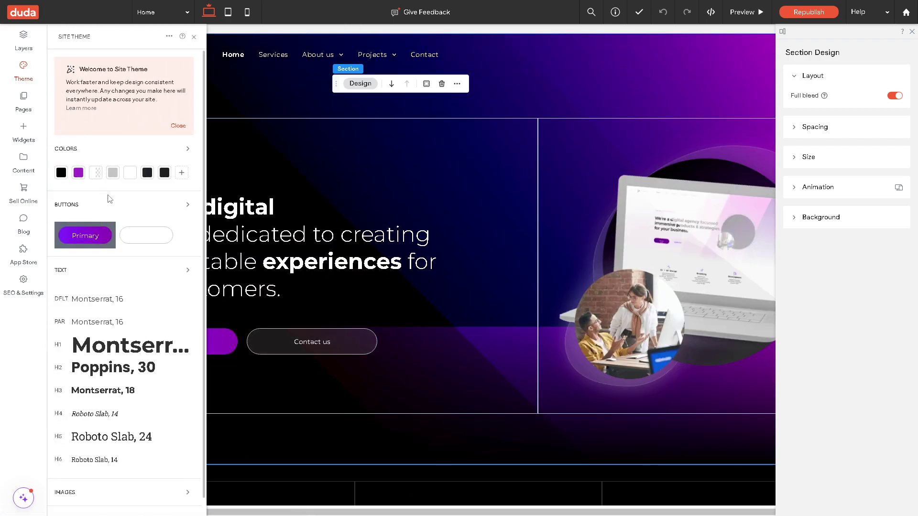
pyautogui.click(78, 172)
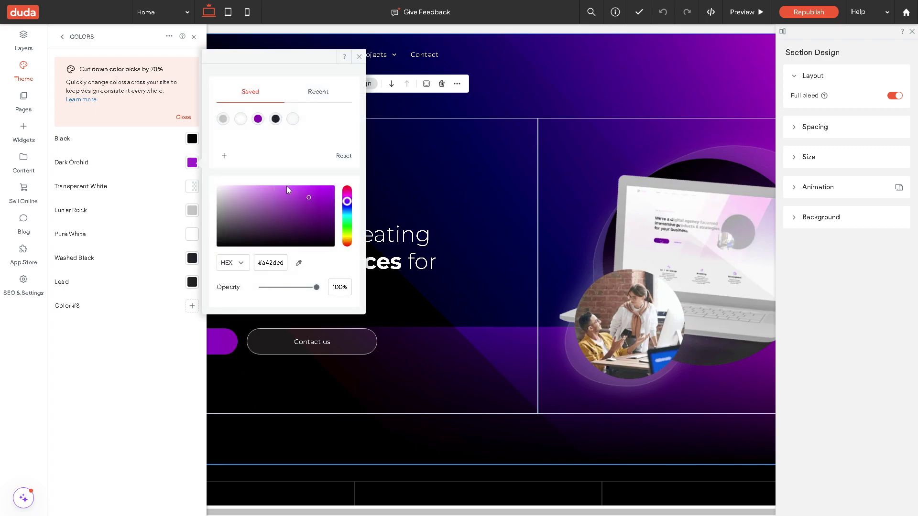
pyautogui.click(348, 220)
pyautogui.click(347, 233)
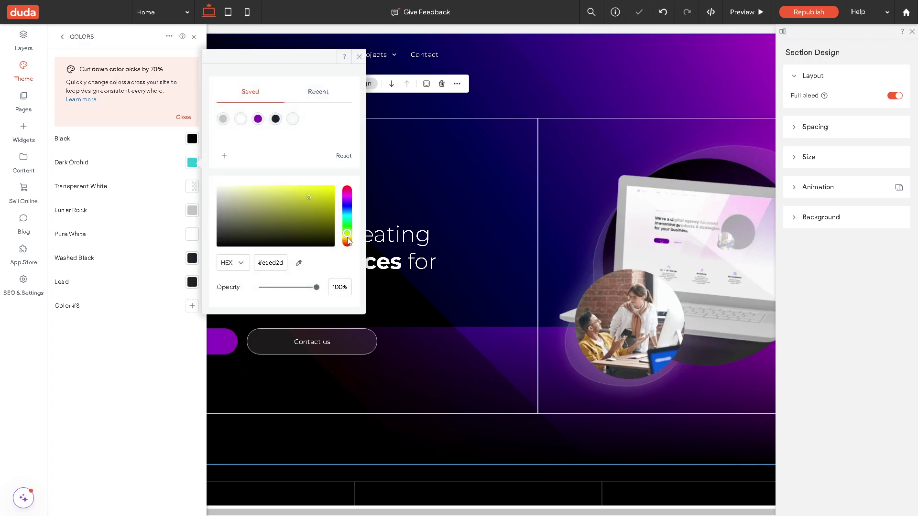
pyautogui.click(319, 185)
# Set Washed Black to bright blue and Lead to light red #ff5a5a.
pyautogui.click(192, 261)
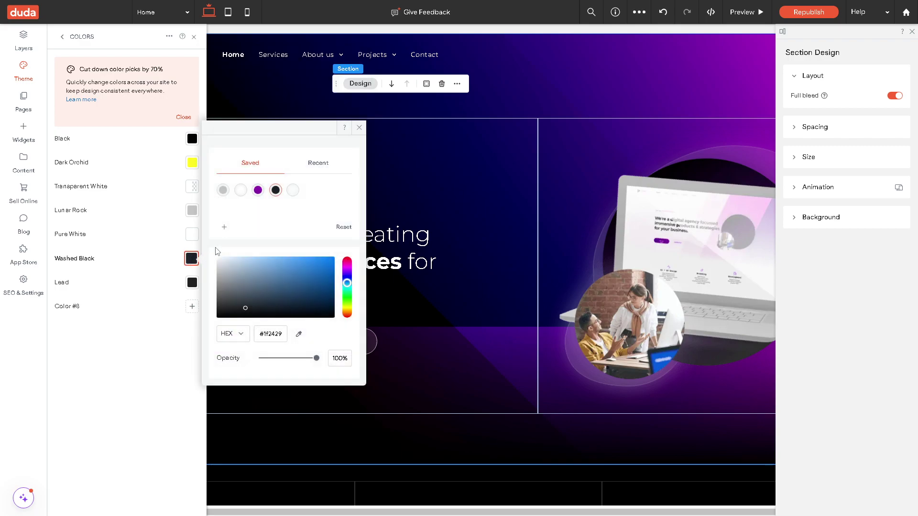
pyautogui.click(300, 258)
pyautogui.click(191, 283)
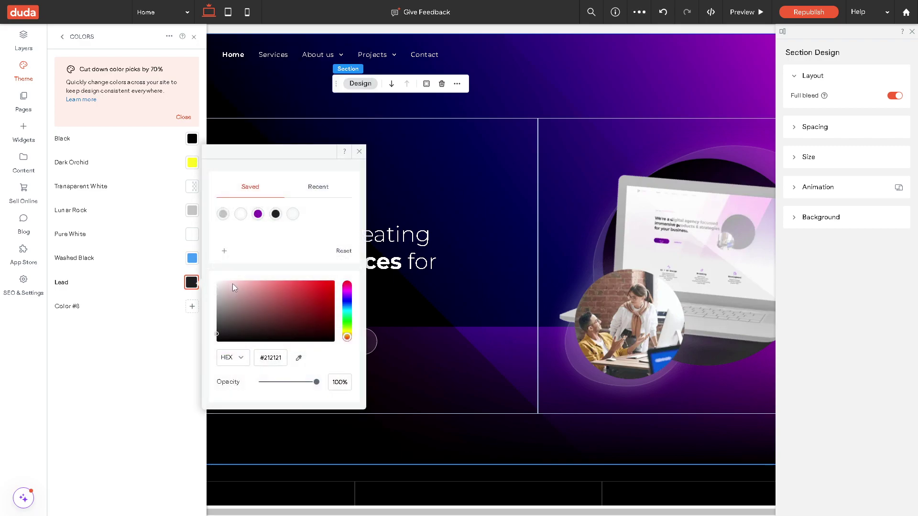
pyautogui.click(347, 286)
pyautogui.click(293, 281)
# Drag an Image widget above the hero headline and select the Project_Deskto_ARIA SHELL.jpg picture.
pyautogui.click(27, 134)
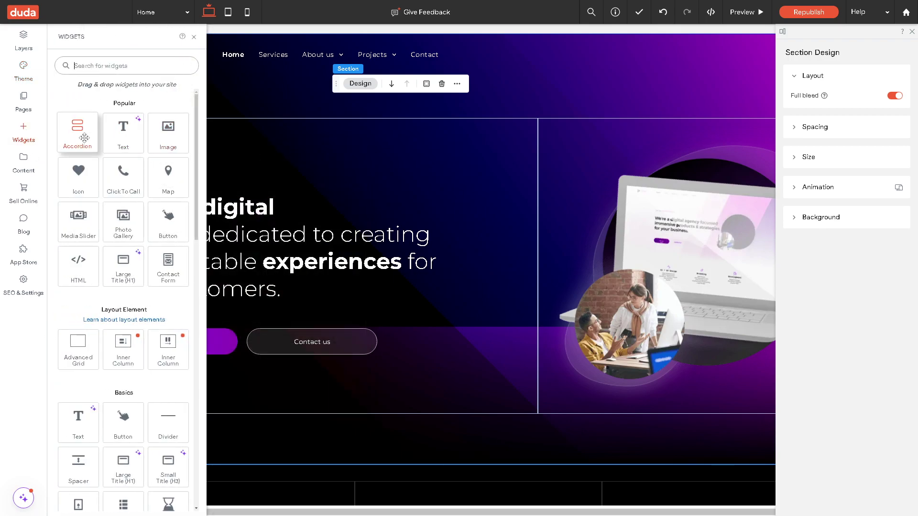
pyautogui.moveTo(168, 128); pyautogui.dragTo(194, 157)
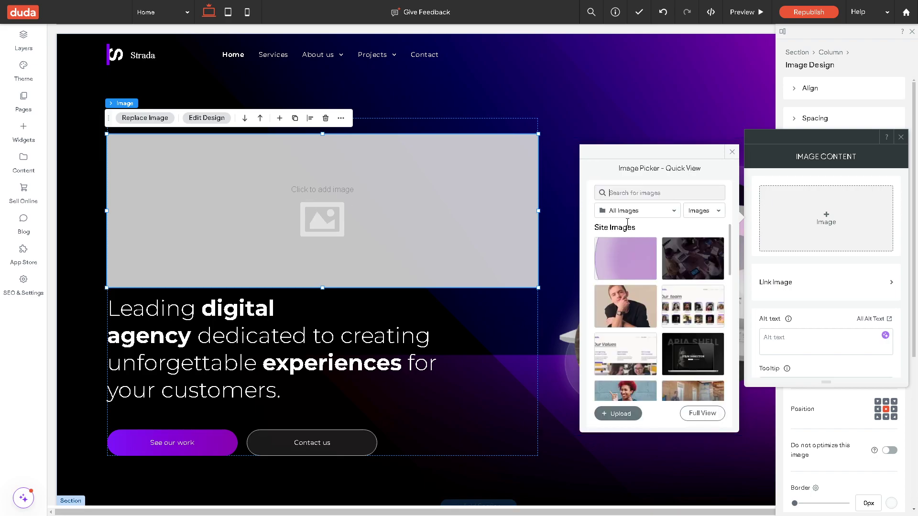
pyautogui.scroll(-1, 650, 324)
pyautogui.moveTo(636, 351)
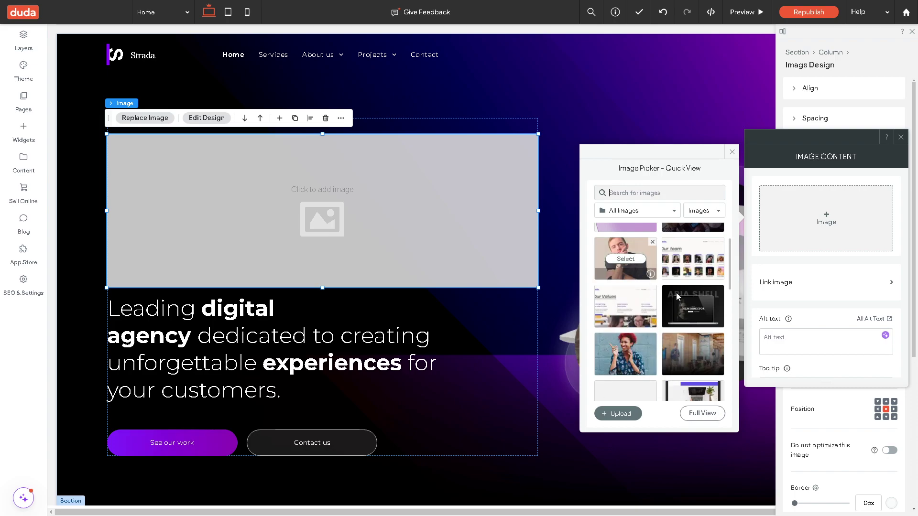
pyautogui.click(701, 311)
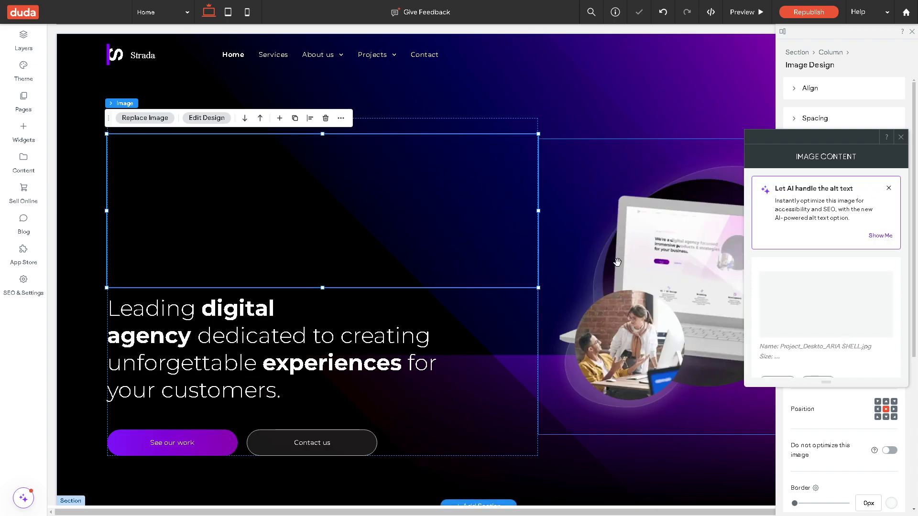
pyautogui.scroll(-2, 407, 227)
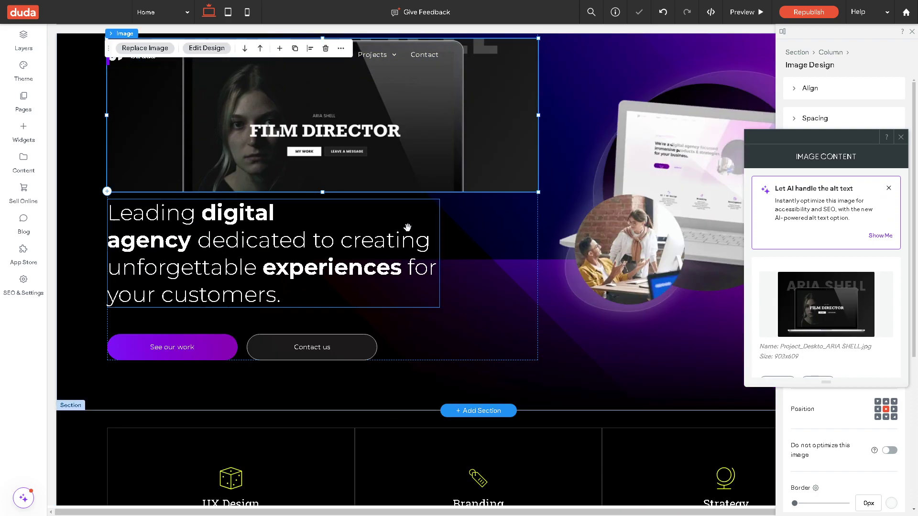
pyautogui.scroll(-1, 440, 272)
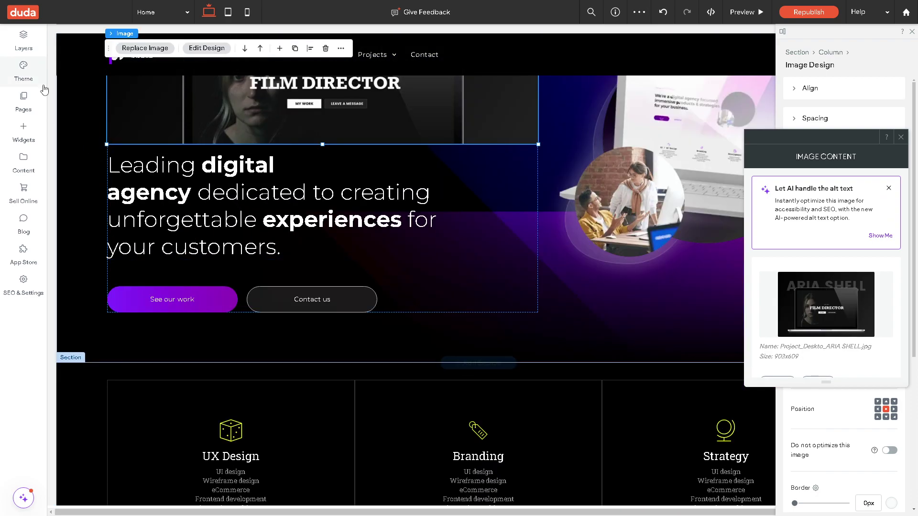
# Close the Click To Call settings and drop a three-slide Media Slider under the UX Design service.
pyautogui.click(30, 132)
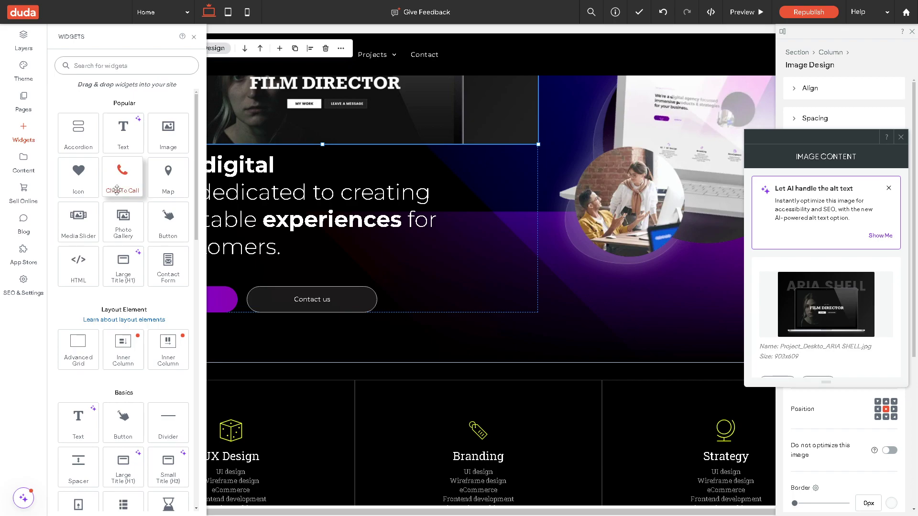
pyautogui.moveTo(122, 171); pyautogui.dragTo(606, 300)
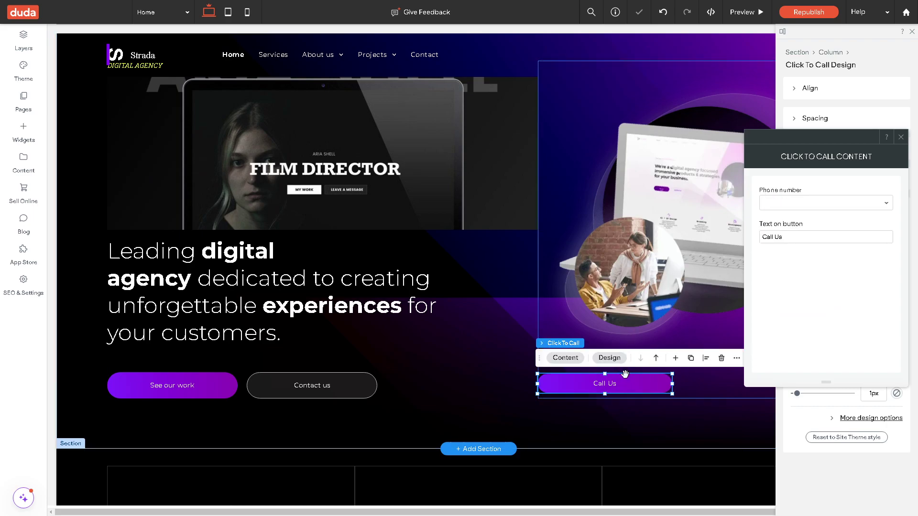
pyautogui.click(626, 386)
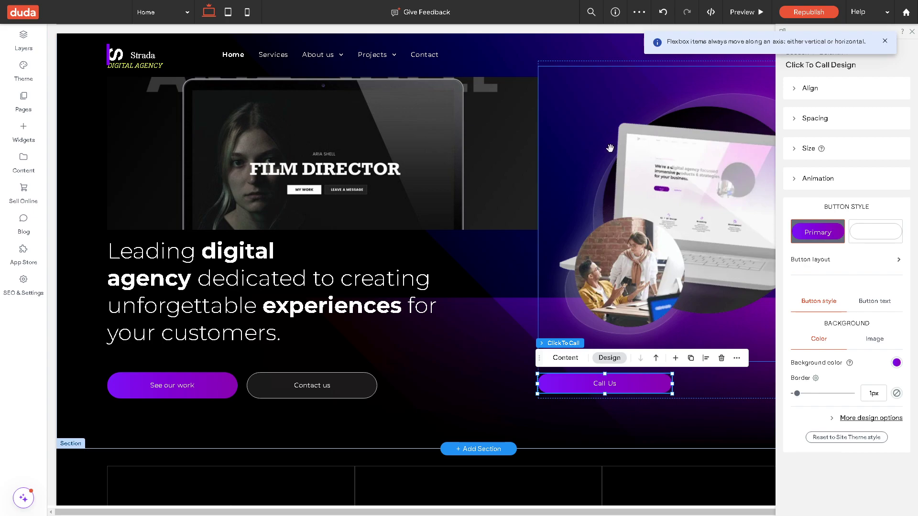
pyautogui.click(23, 133)
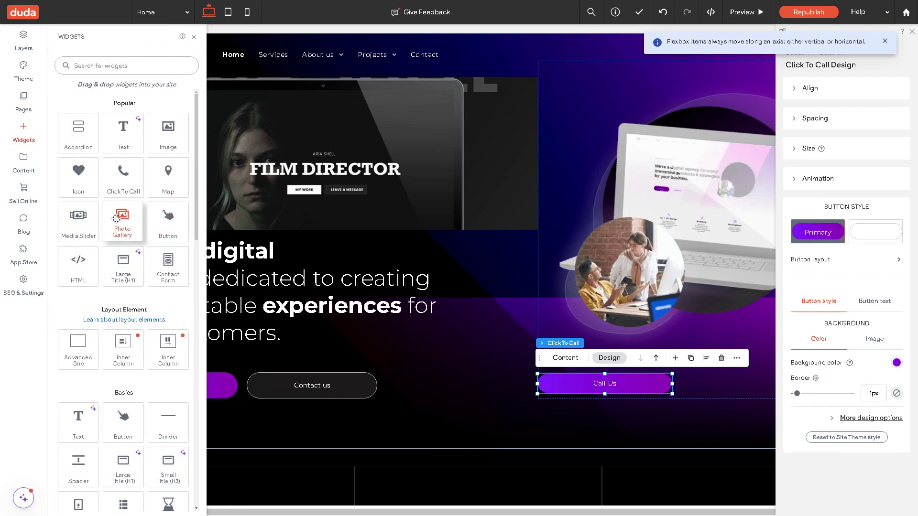
pyautogui.moveTo(79, 215); pyautogui.dragTo(391, 389)
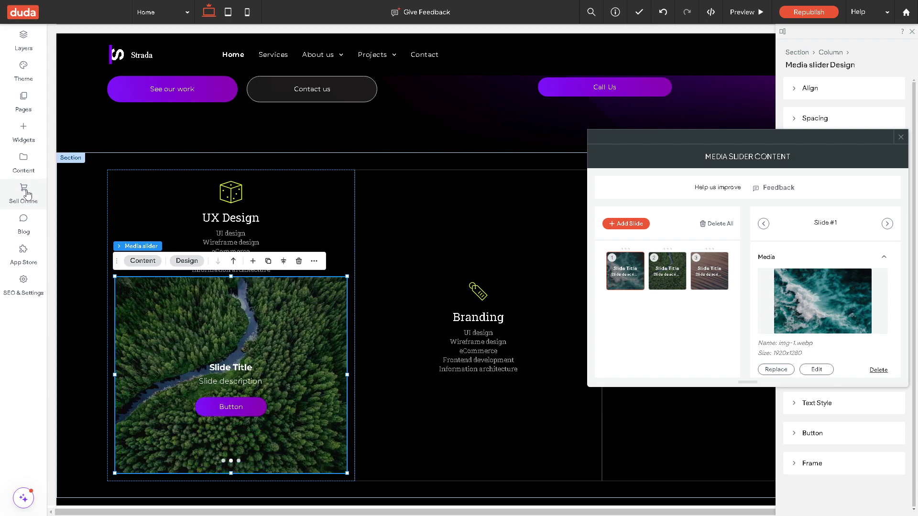
# Add an online store through Sell Online, then list the store widgets on the new Store page.
pyautogui.click(27, 194)
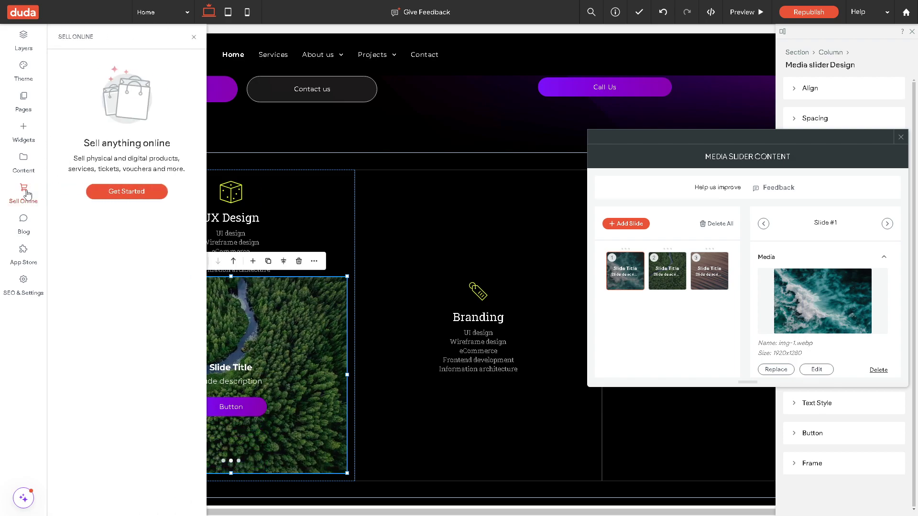
pyautogui.click(127, 193)
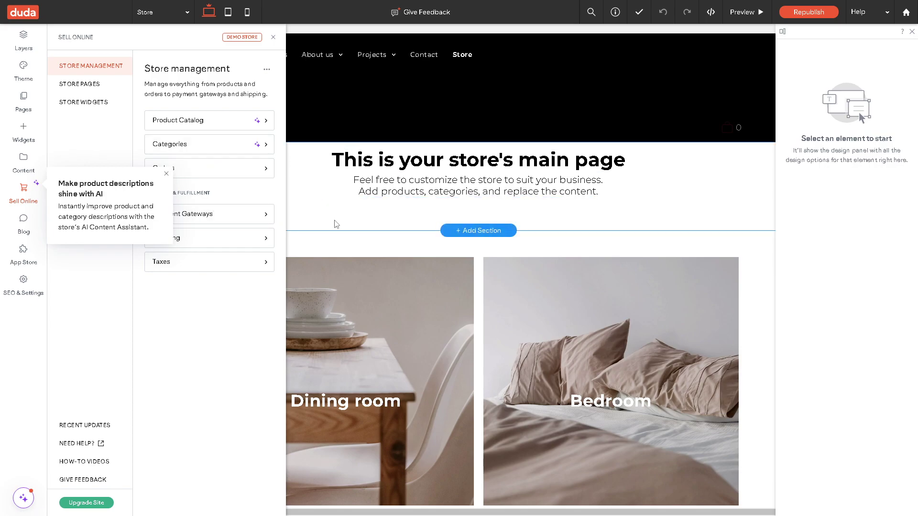
pyautogui.click(83, 85)
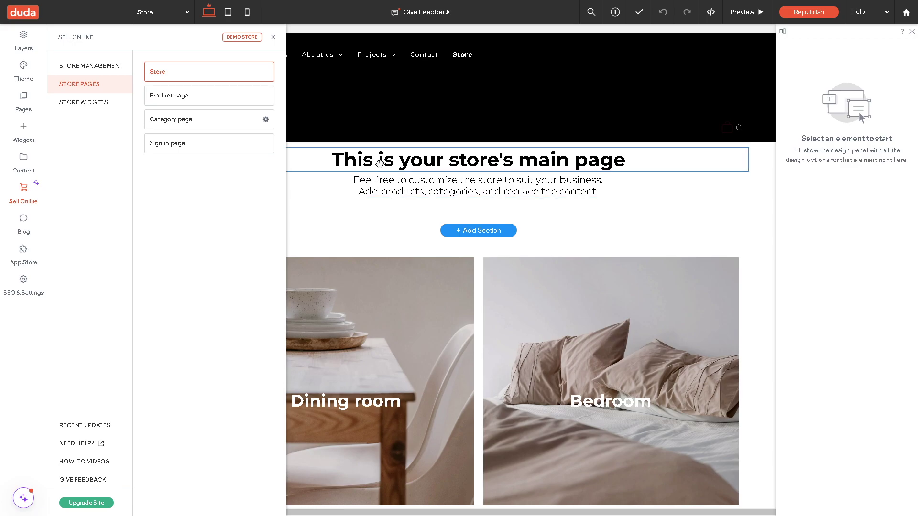
pyautogui.click(79, 101)
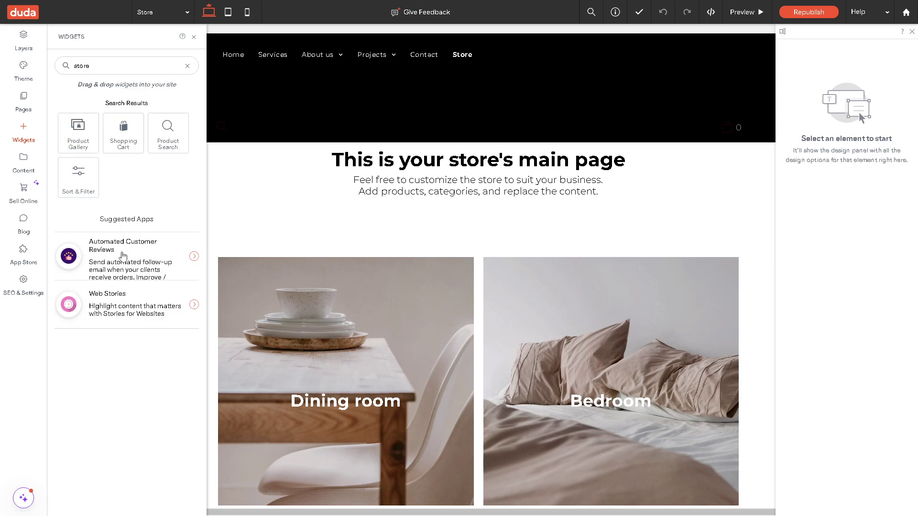
# Install the Automated Customer Reviews app on its free Trial plan.
pyautogui.click(123, 255)
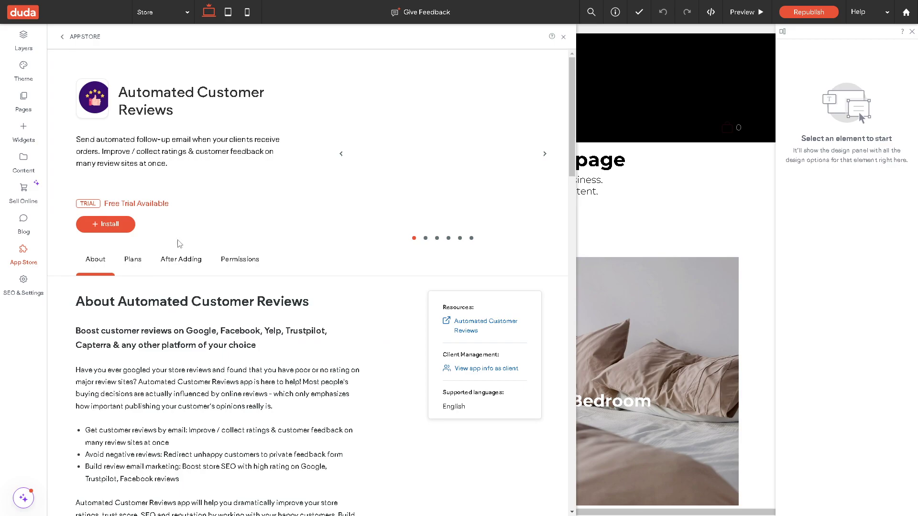
pyautogui.click(117, 224)
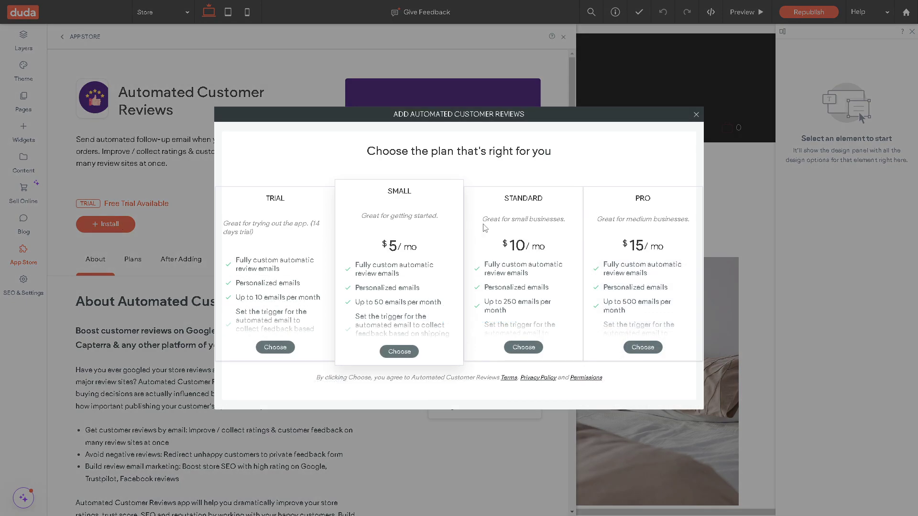
pyautogui.click(275, 348)
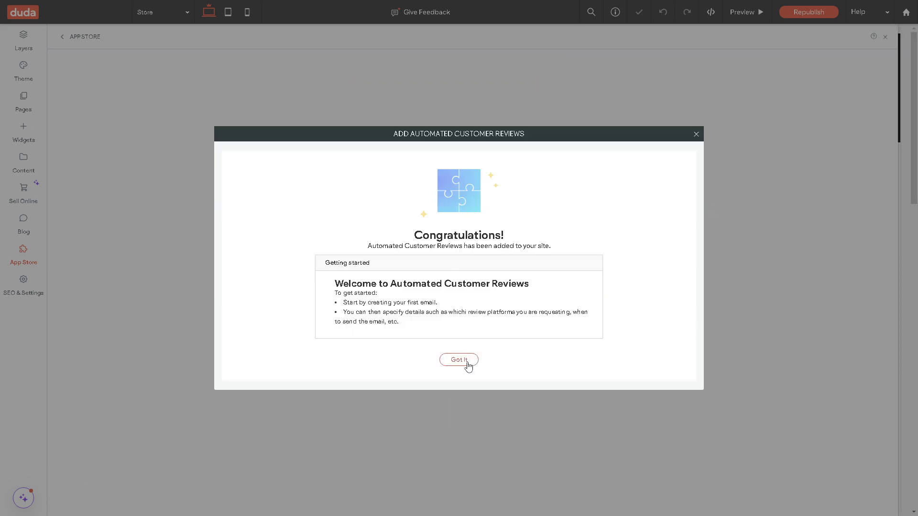
pyautogui.click(459, 360)
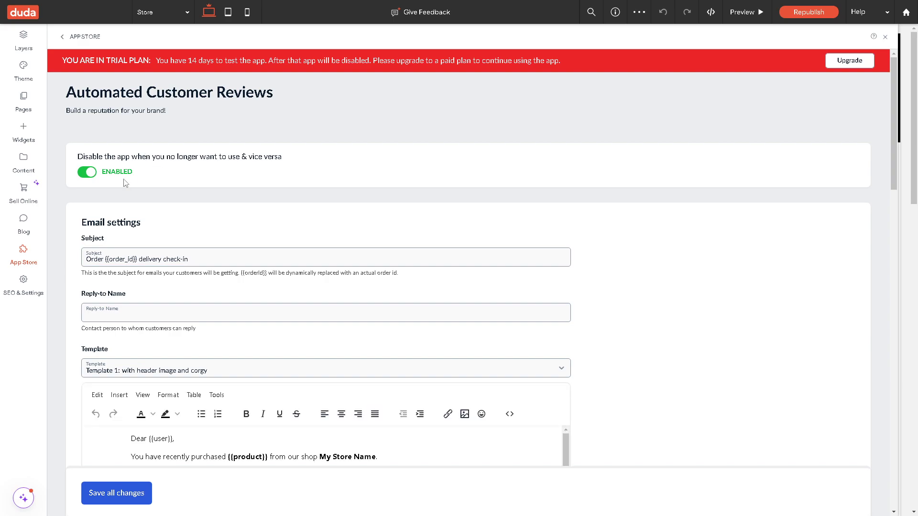
# Save the review email settings, sending seven days after delivery.
pyautogui.scroll(-2, 222, 316)
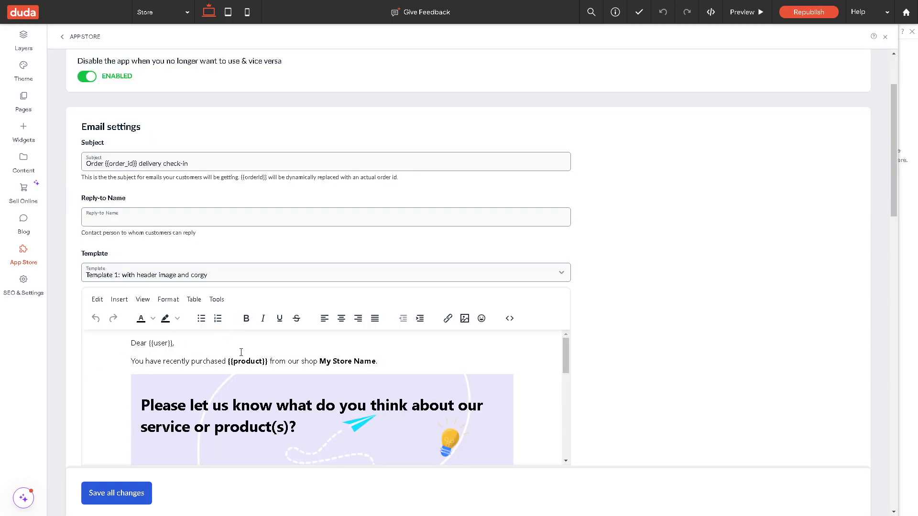
pyautogui.scroll(-5, 241, 352)
pyautogui.scroll(5, 234, 369)
pyautogui.scroll(-5, 234, 364)
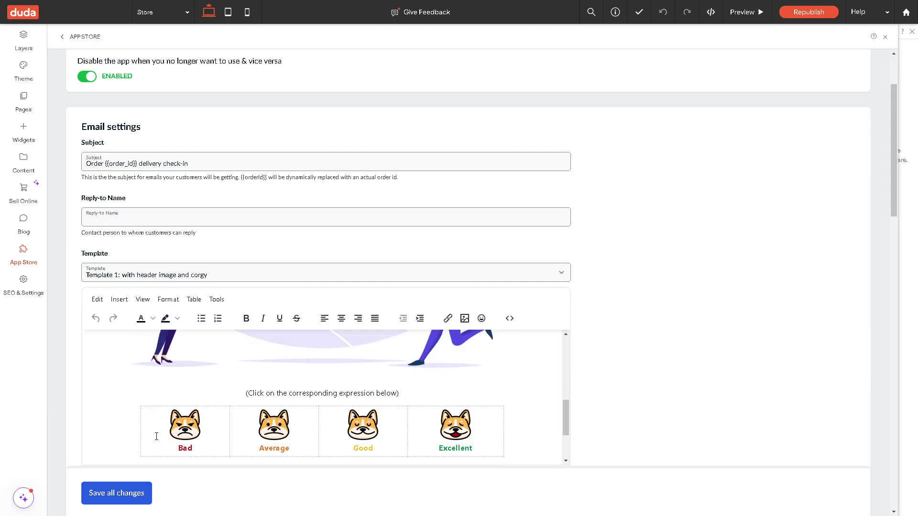
pyautogui.click(113, 494)
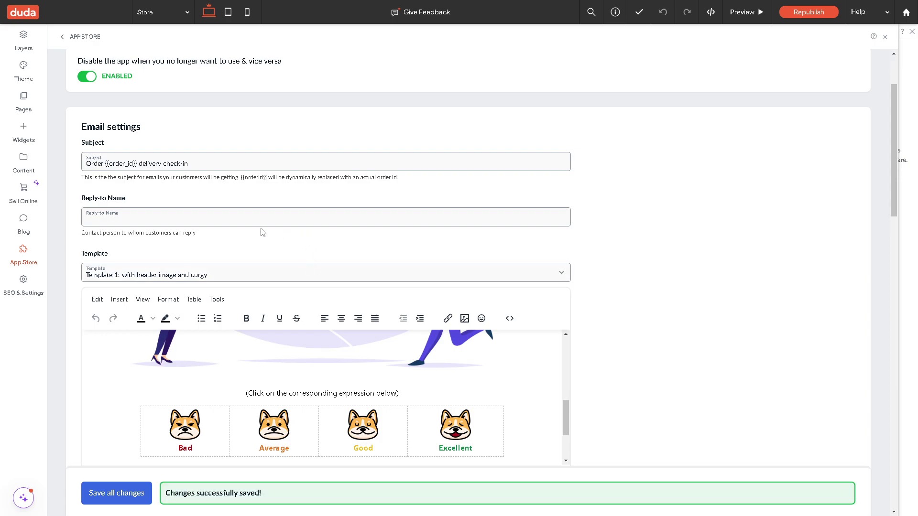
pyautogui.scroll(2, 622, 157)
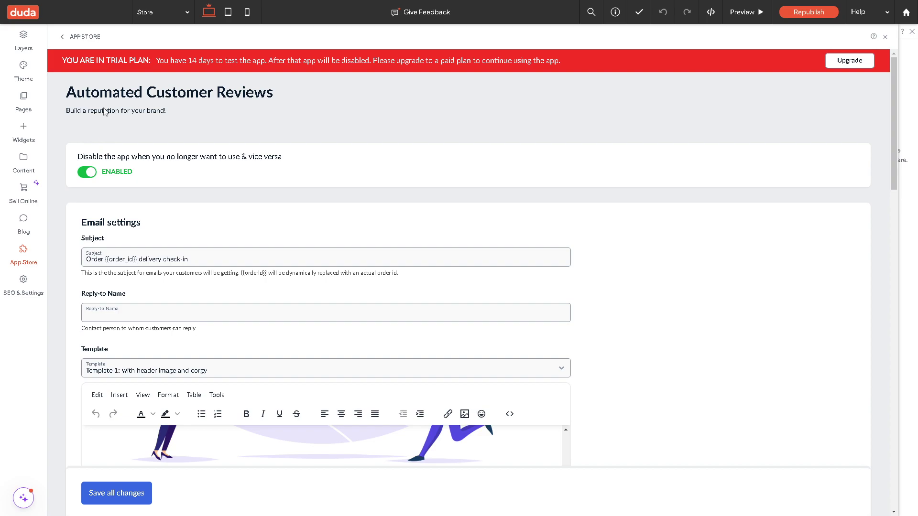
pyautogui.scroll(-5, 395, 125)
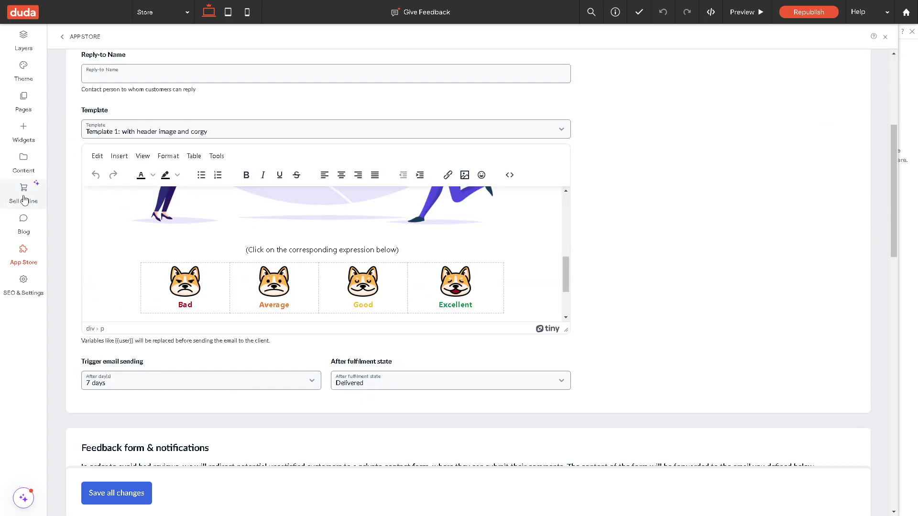
# Review the Payment Gateways list: Stripe, PayPal and Square, none connected.
pyautogui.click(23, 194)
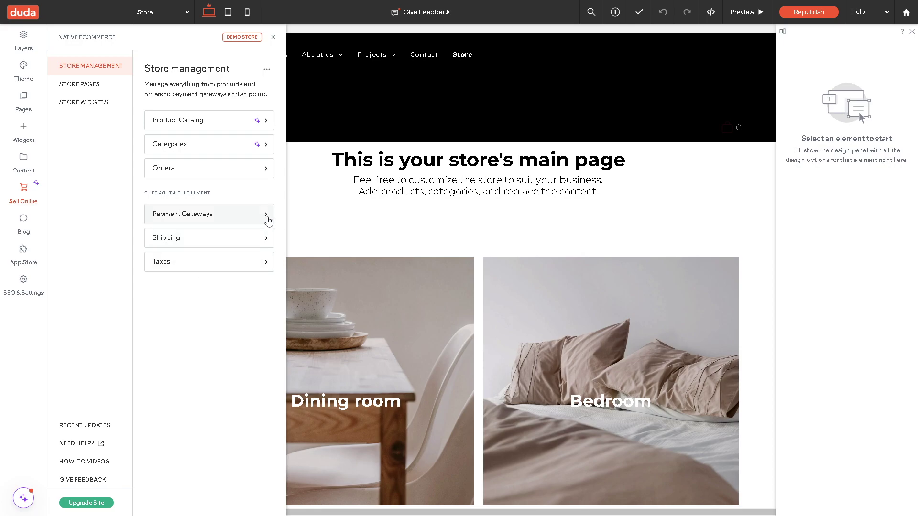
pyautogui.click(265, 220)
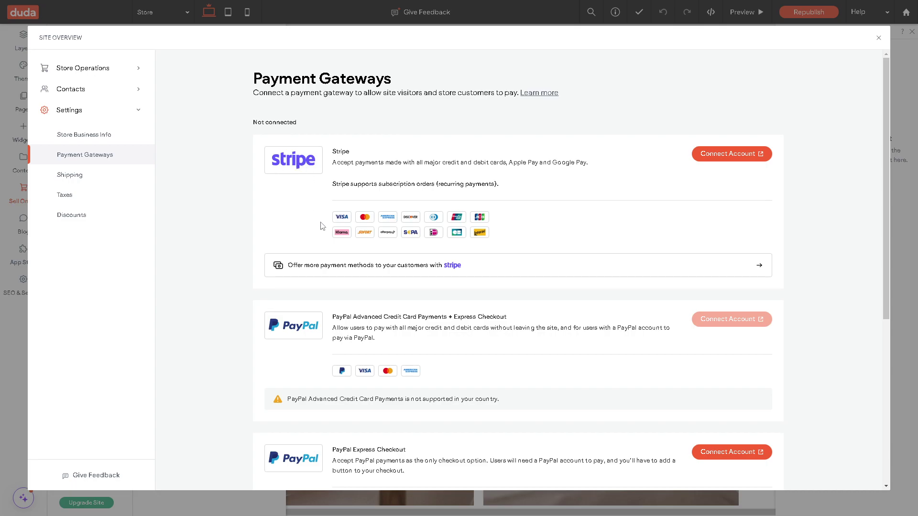
pyautogui.scroll(-5, 288, 338)
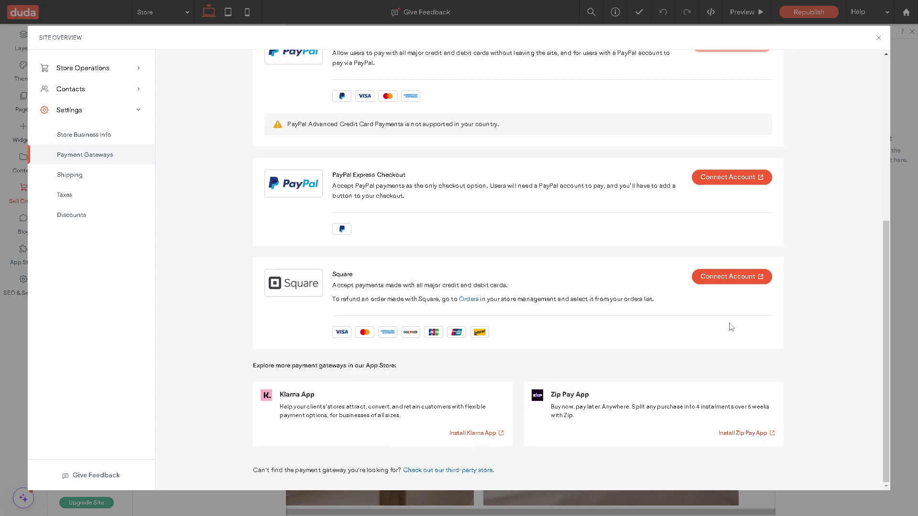
pyautogui.scroll(3, 717, 311)
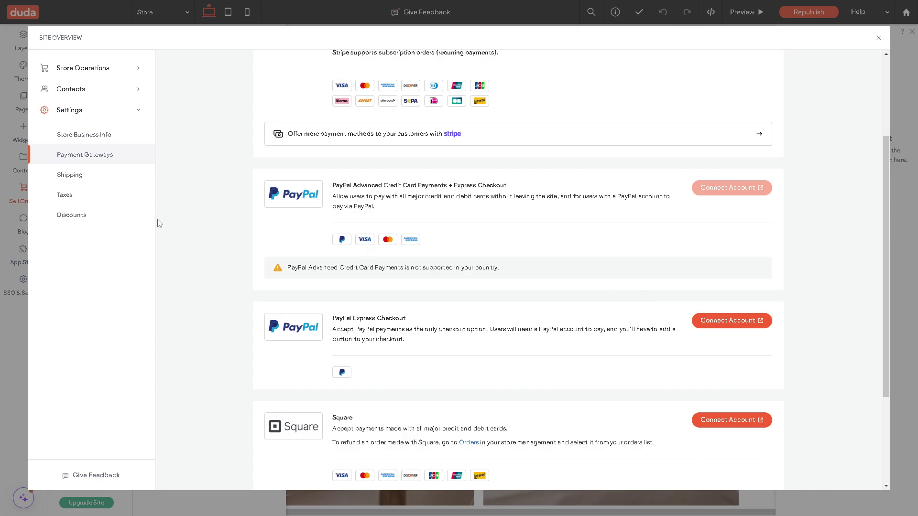
pyautogui.scroll(1, 383, 165)
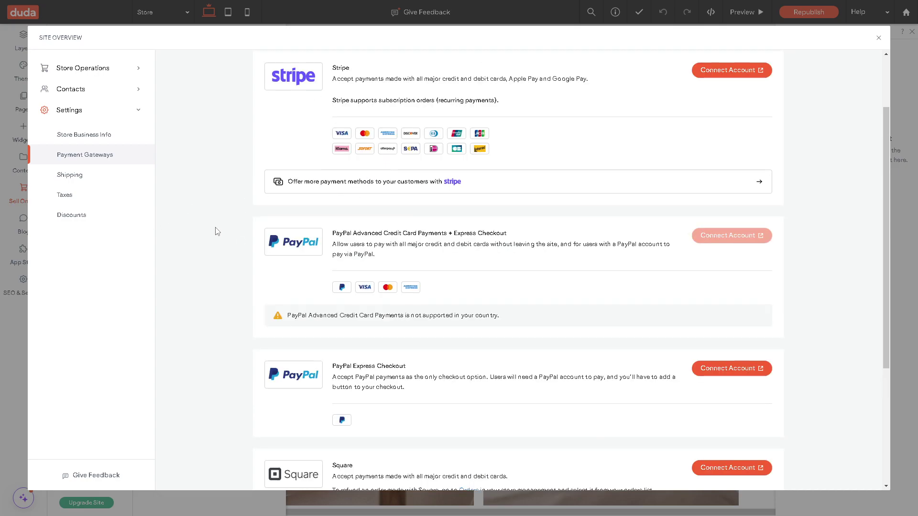
# Create a shipping zone named 'How To Setup Ecommerce In Duda Site Editor' covering Rest of the world.
pyautogui.click(98, 178)
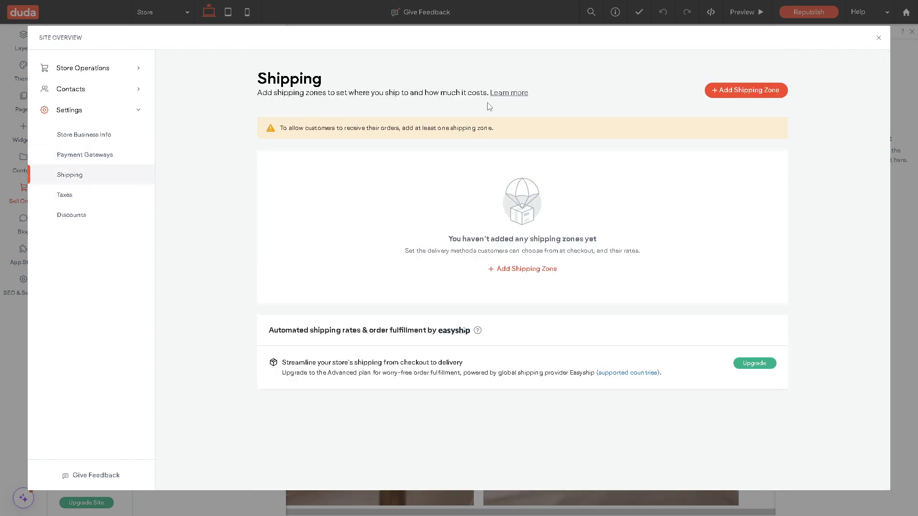
pyautogui.click(753, 92)
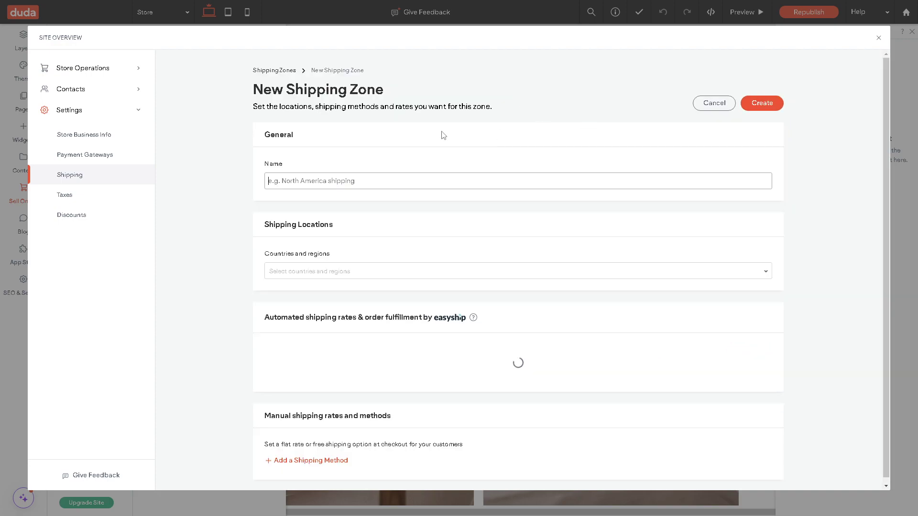
pyautogui.click(354, 184)
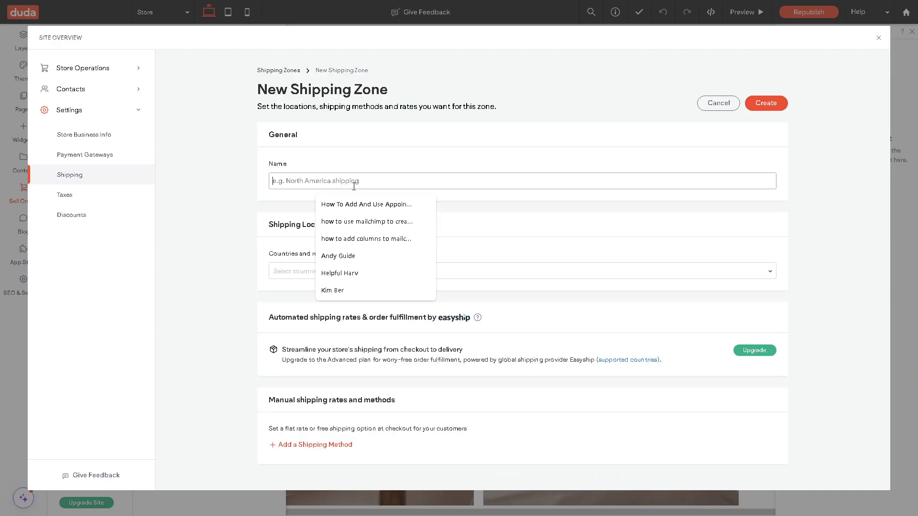
pyautogui.write('How To Setup Ecommerce In Duda Site Editor')
pyautogui.click(356, 271)
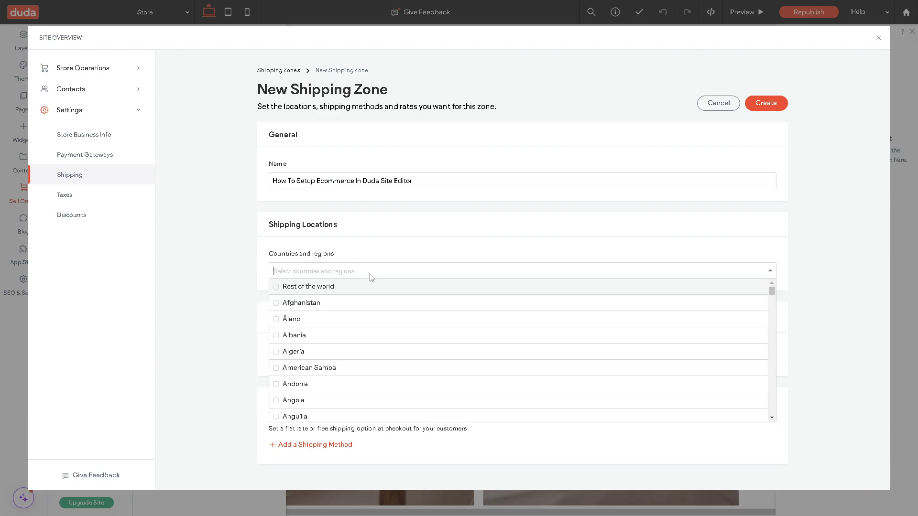
pyautogui.click(280, 290)
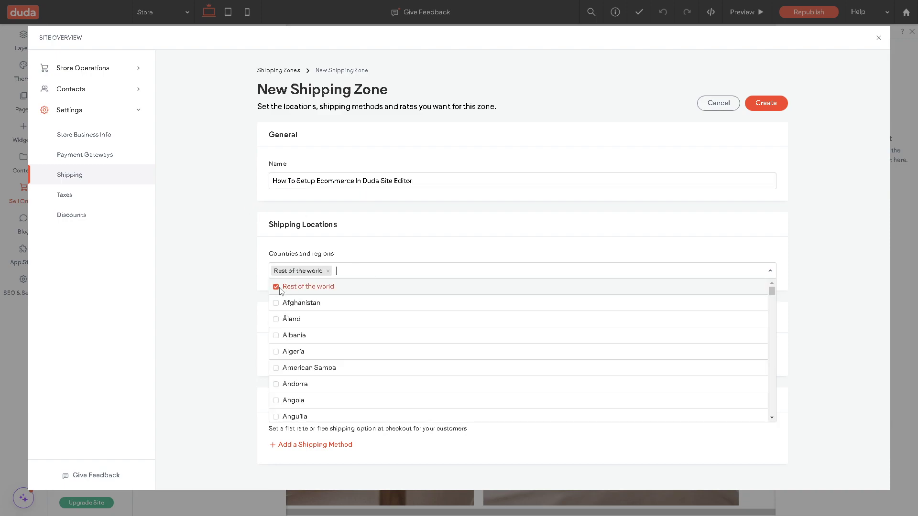
pyautogui.click(221, 295)
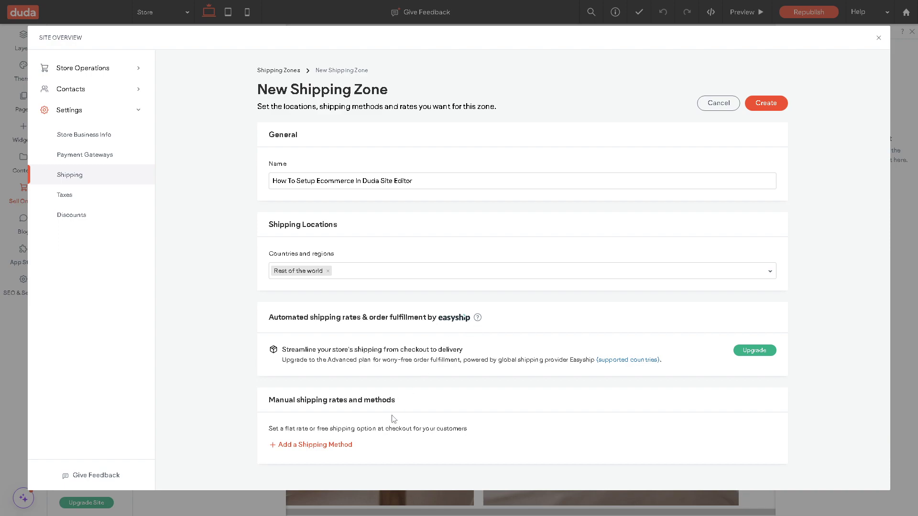
# Look at the shipping method rate types without saving, then go to the Taxes settings.
pyautogui.click(332, 445)
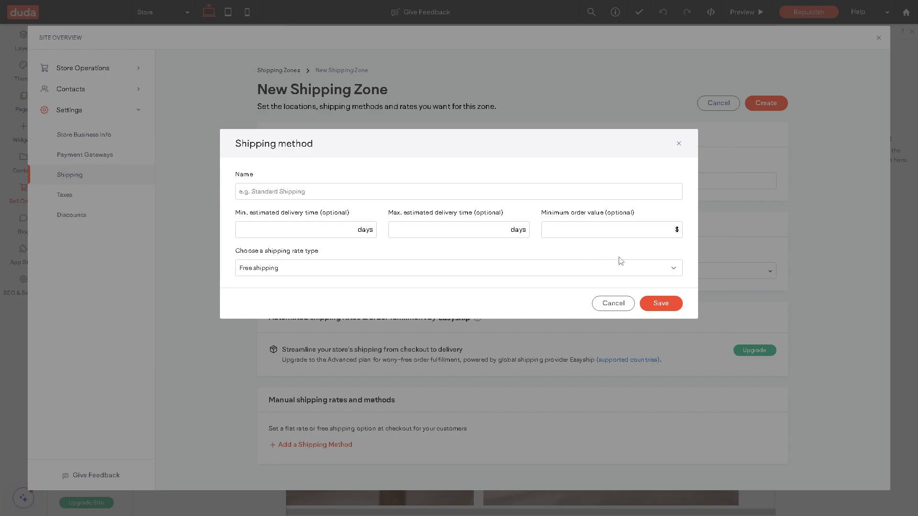
pyautogui.click(674, 269)
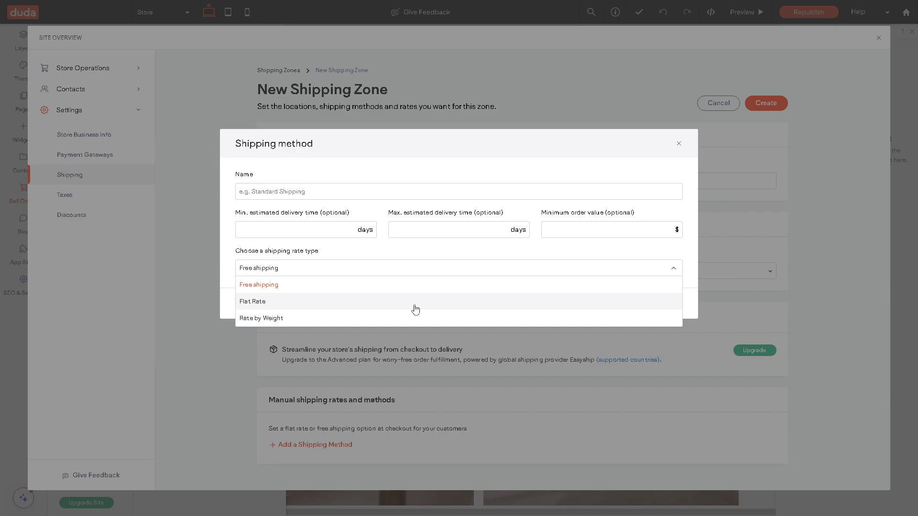
pyautogui.click(679, 144)
pyautogui.click(89, 197)
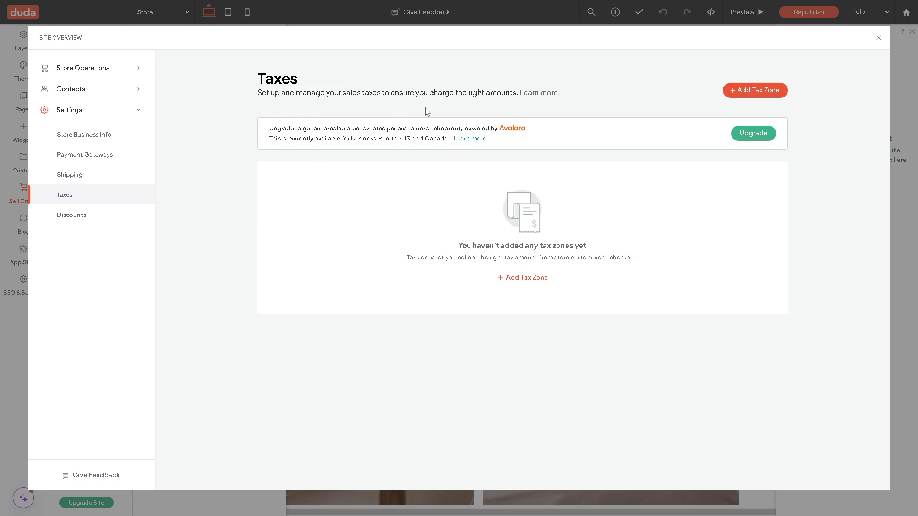
# Start a new tax zone with country United States and region New York.
pyautogui.click(740, 95)
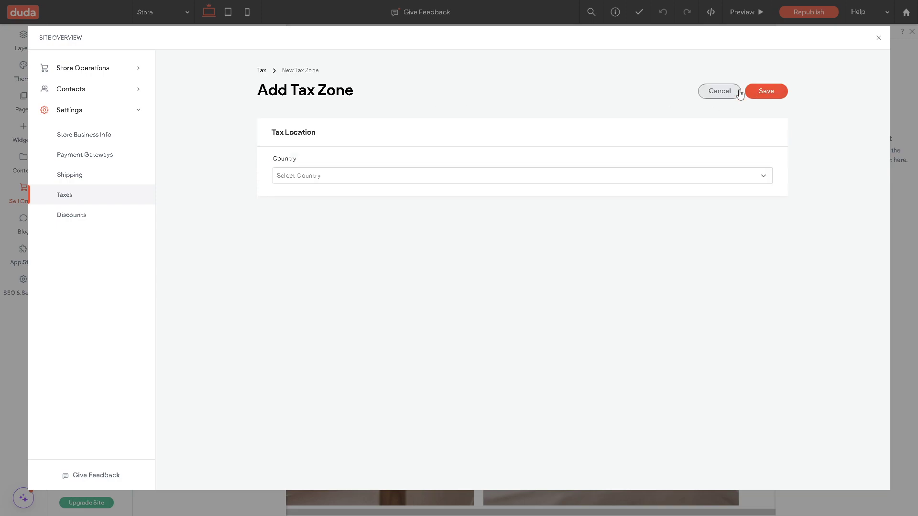
pyautogui.click(402, 174)
pyautogui.moveTo(767, 196); pyautogui.dragTo(767, 268)
pyautogui.scroll(-5, 420, 243)
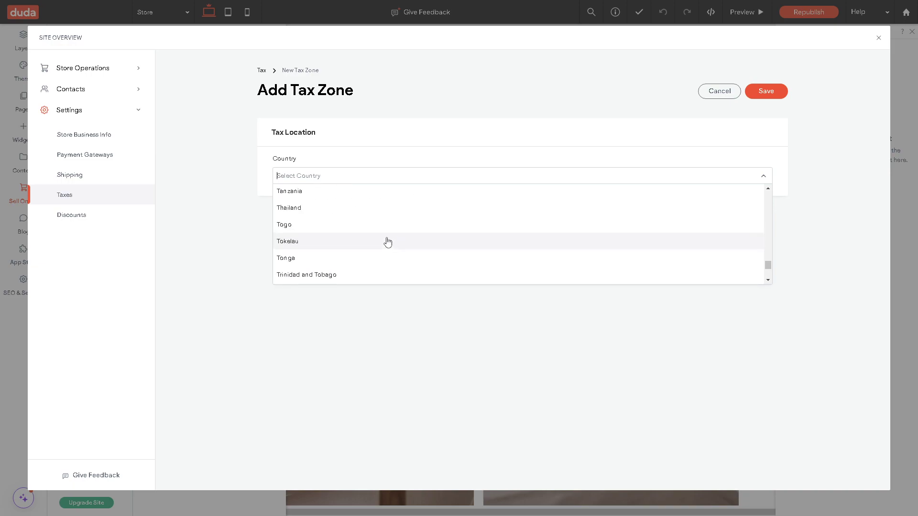
pyautogui.scroll(-10, 385, 244)
pyautogui.scroll(7, 382, 246)
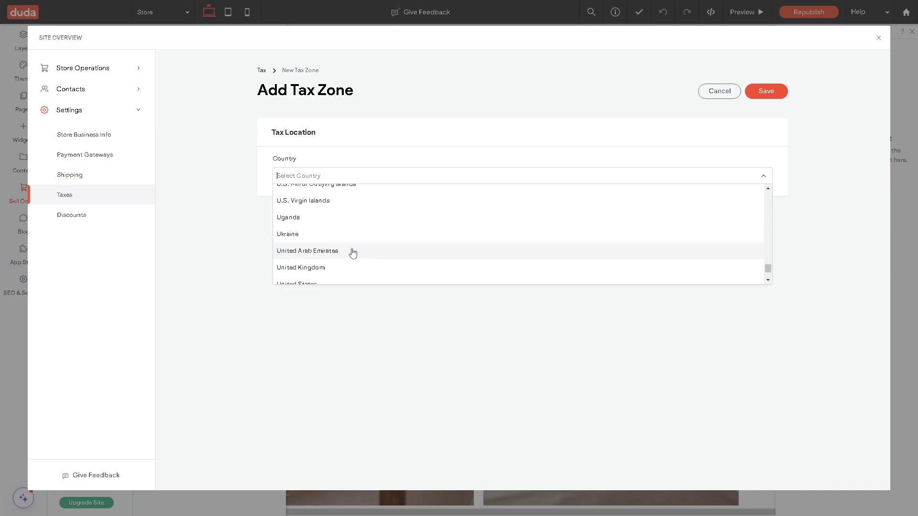
pyautogui.click(332, 282)
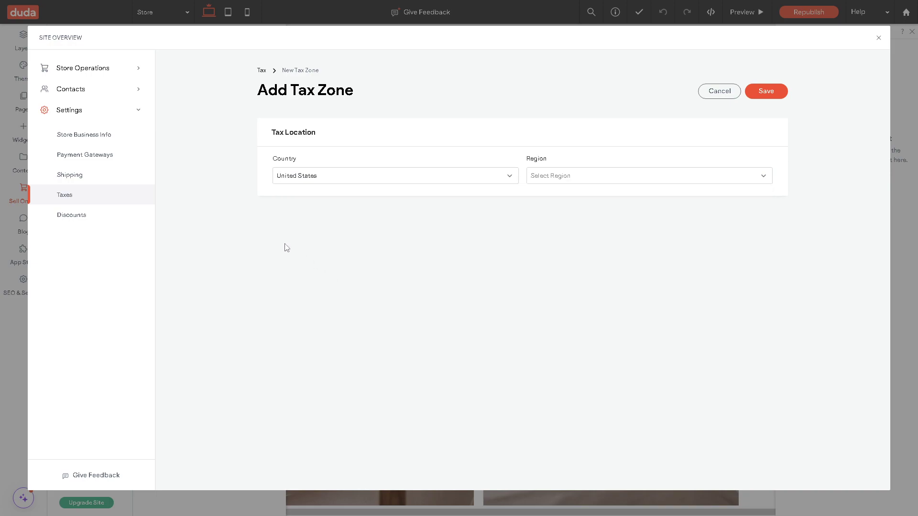
pyautogui.click(575, 176)
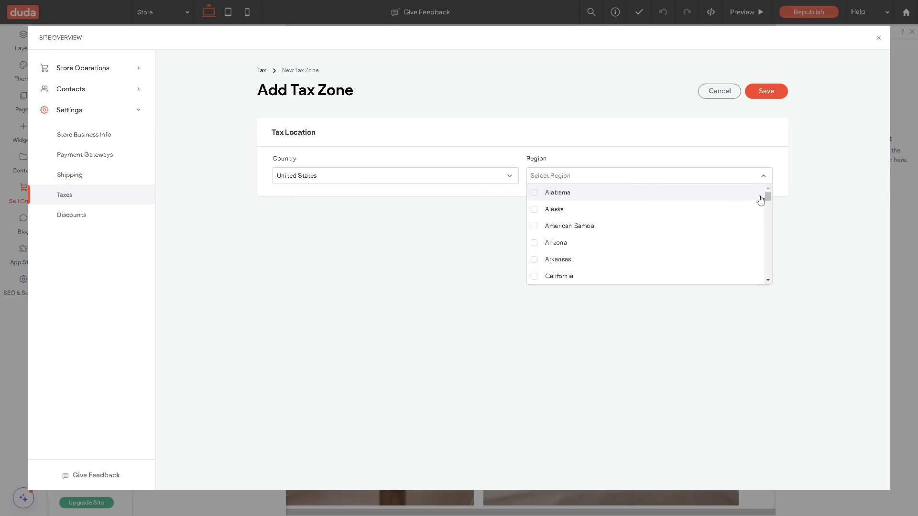
pyautogui.moveTo(768, 199); pyautogui.dragTo(770, 246)
pyautogui.click(557, 274)
pyautogui.click(427, 308)
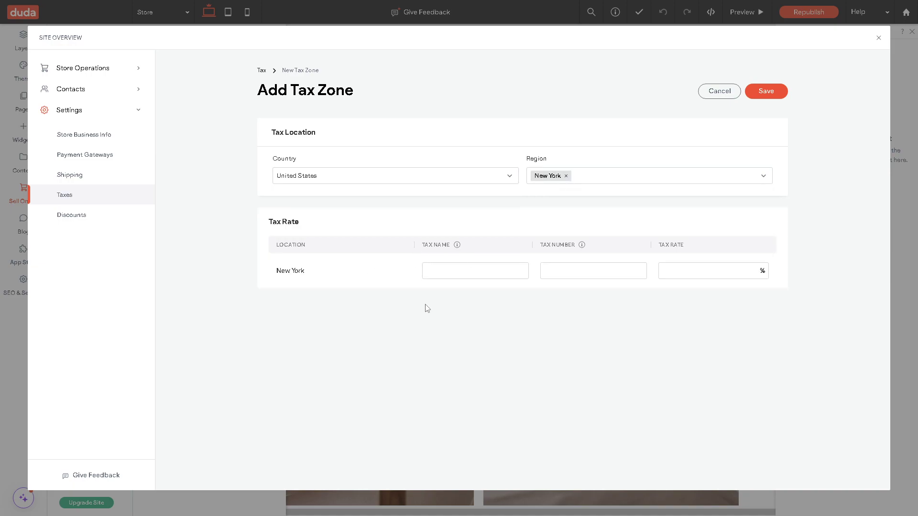
# Touch the Tax Name field, then move on to the empty Discount List.
pyautogui.click(501, 273)
pyautogui.click(390, 350)
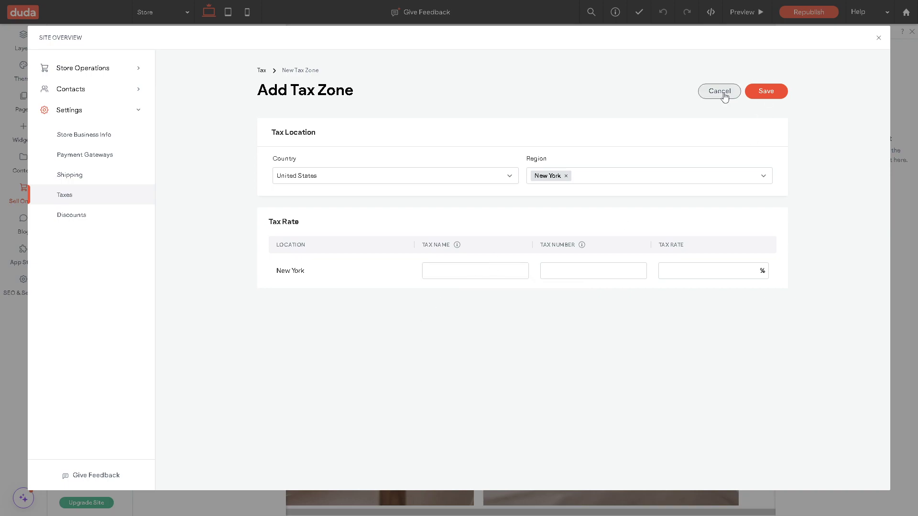
pyautogui.click(86, 219)
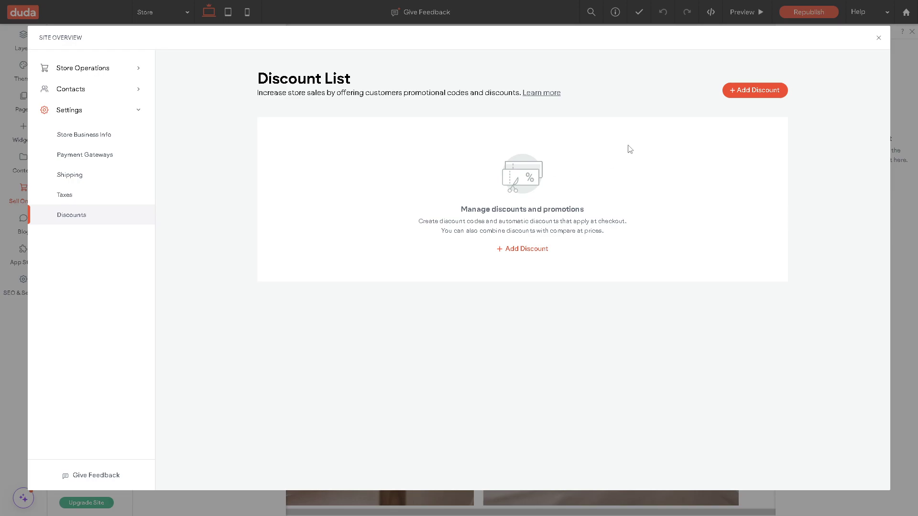
# Open a blank Create new discount form and leave the Name field empty.
pyautogui.click(748, 91)
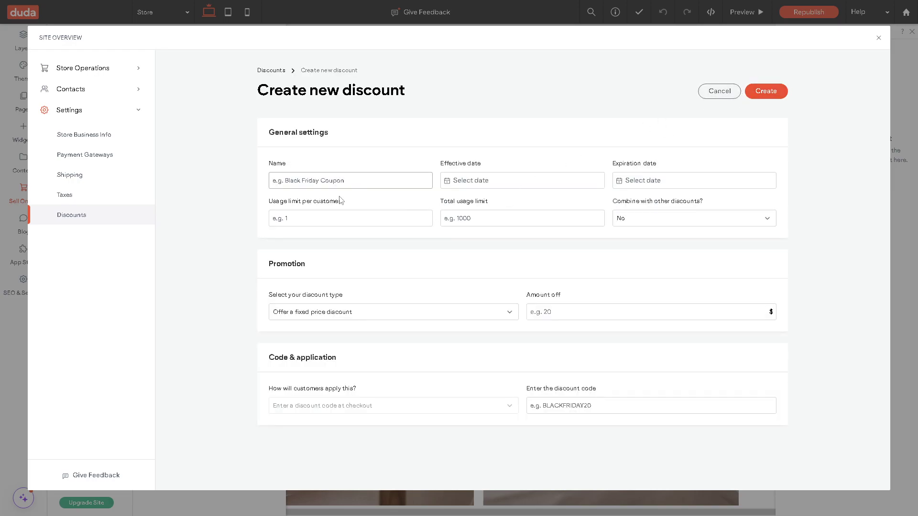
pyautogui.click(334, 180)
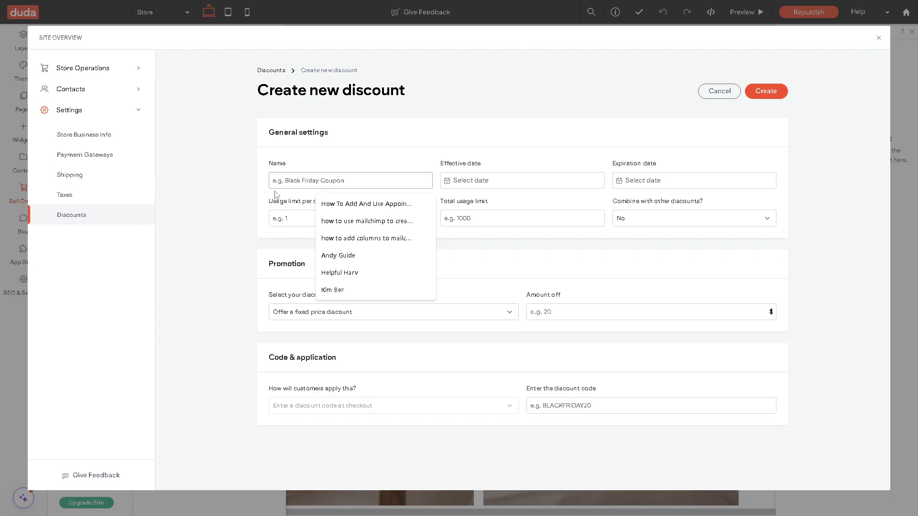
pyautogui.click(229, 199)
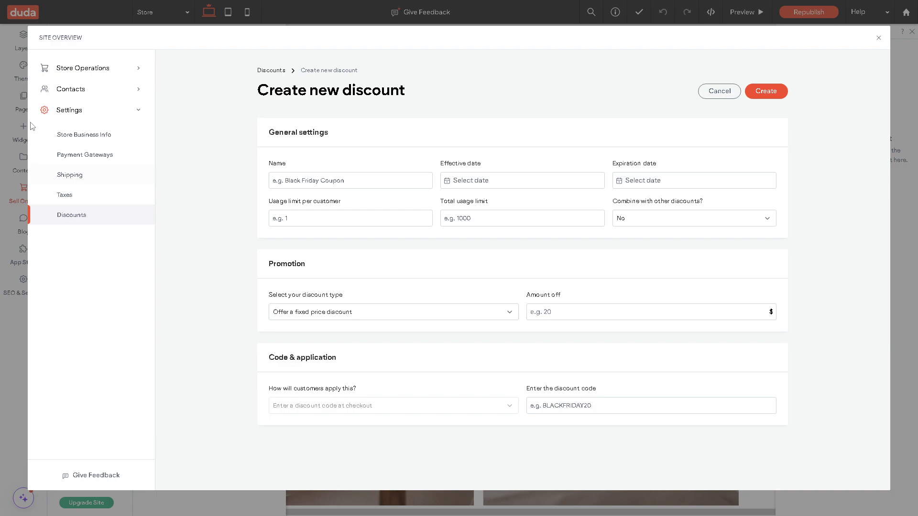
# Enter the owner's business name in Store Business Info and scroll to Regional settings.
pyautogui.click(67, 137)
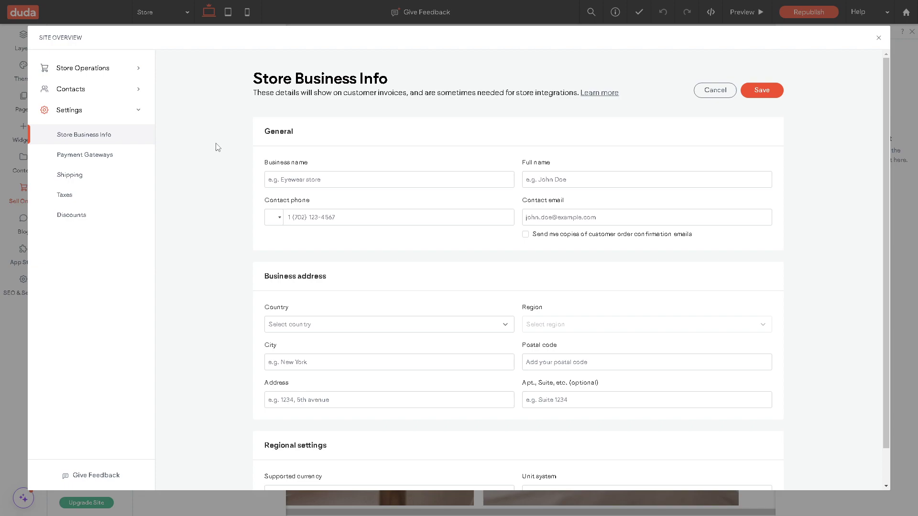
pyautogui.click(306, 180)
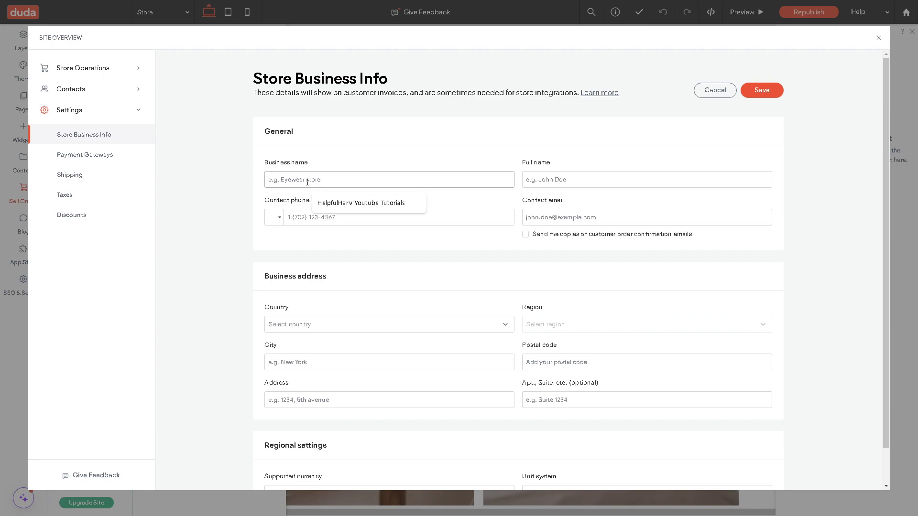
pyautogui.write('Andy Guide')
pyautogui.click(217, 201)
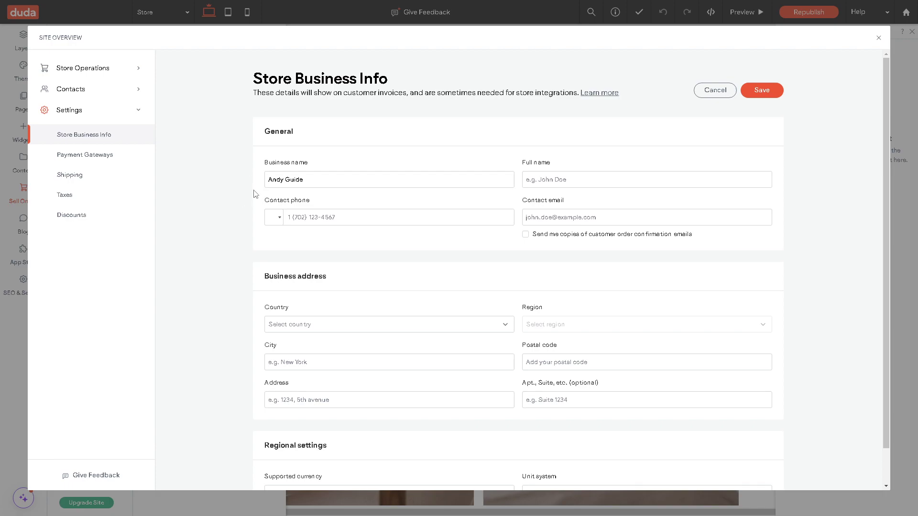
pyautogui.scroll(-1, 342, 272)
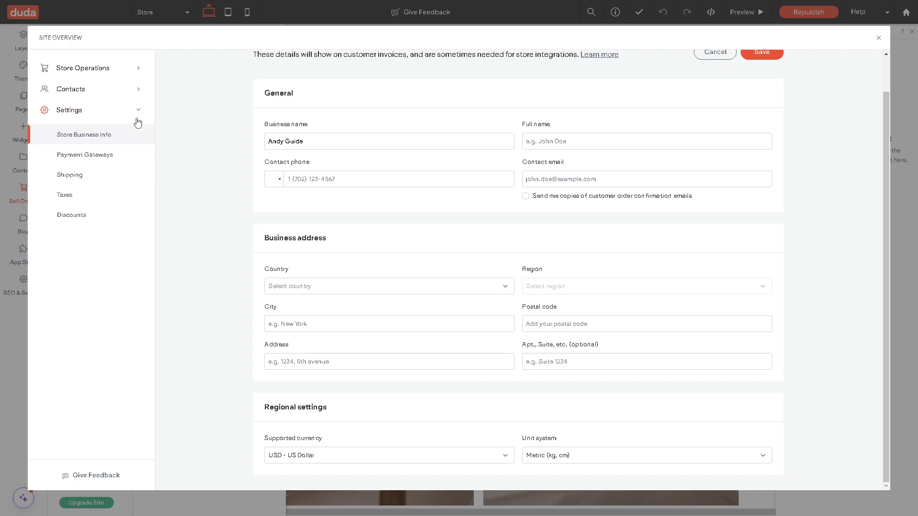
# Select Bedside modern lamp, Ceramic Design Vase, Glass Coffee Cup, Grey Ceramic plate and Handmade Wooden Bowl in the catalog.
pyautogui.click(114, 72)
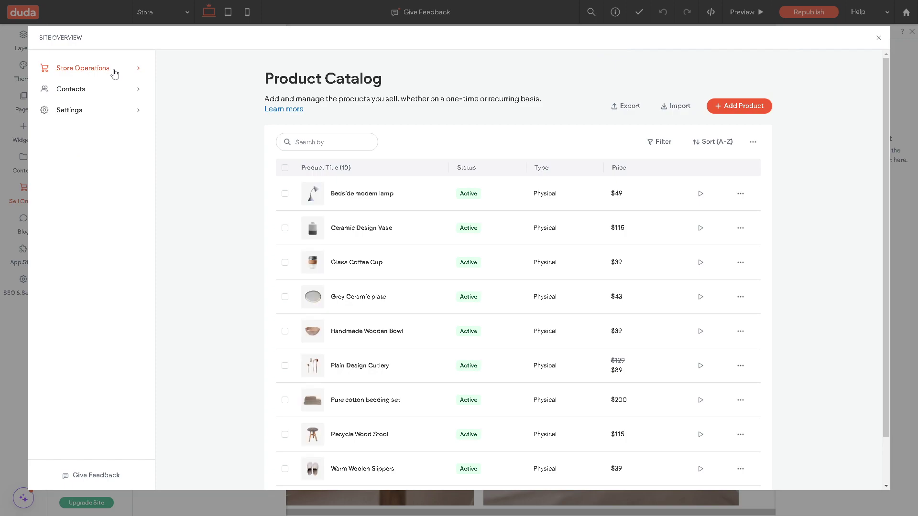
pyautogui.scroll(-1, 273, 158)
pyautogui.scroll(1, 268, 159)
pyautogui.click(285, 193)
pyautogui.click(285, 227)
pyautogui.click(285, 262)
pyautogui.click(285, 298)
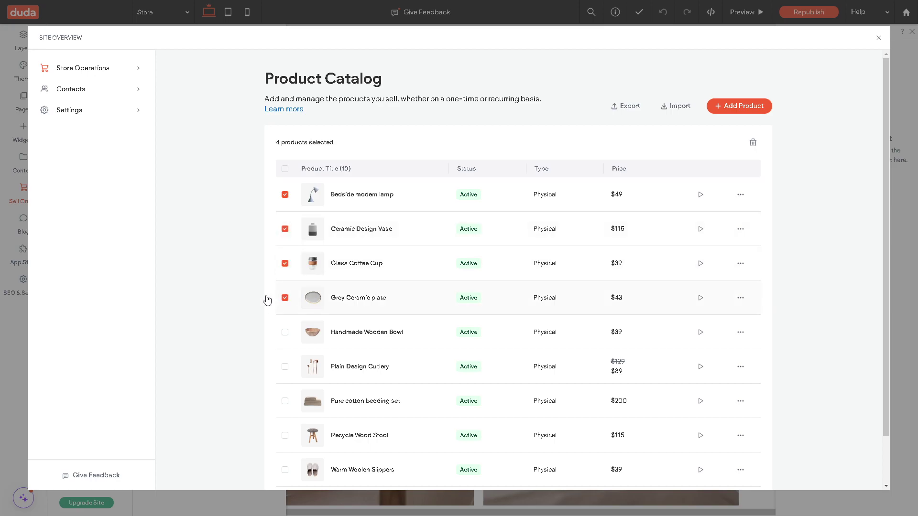
pyautogui.click(285, 333)
# Check the Add Product type options, then open the empty Site Contacts page.
pyautogui.scroll(-1, 403, 303)
pyautogui.scroll(1, 403, 303)
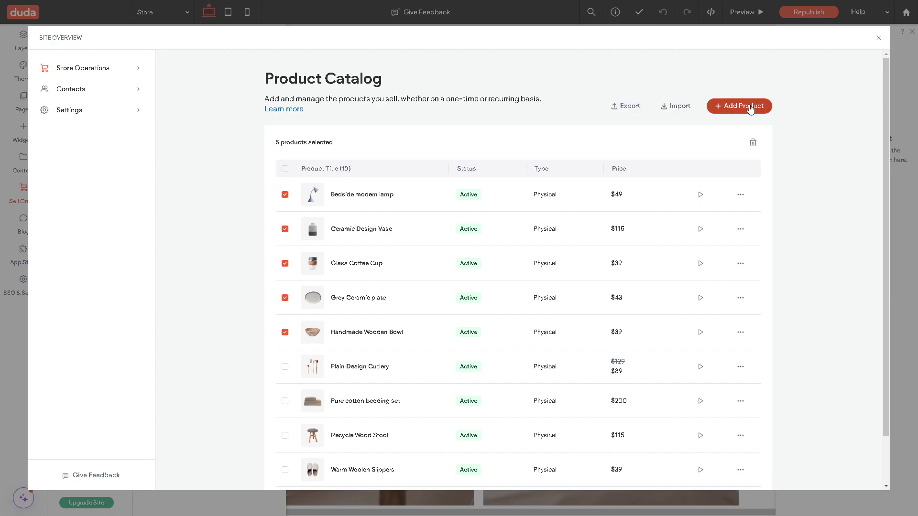
pyautogui.click(721, 107)
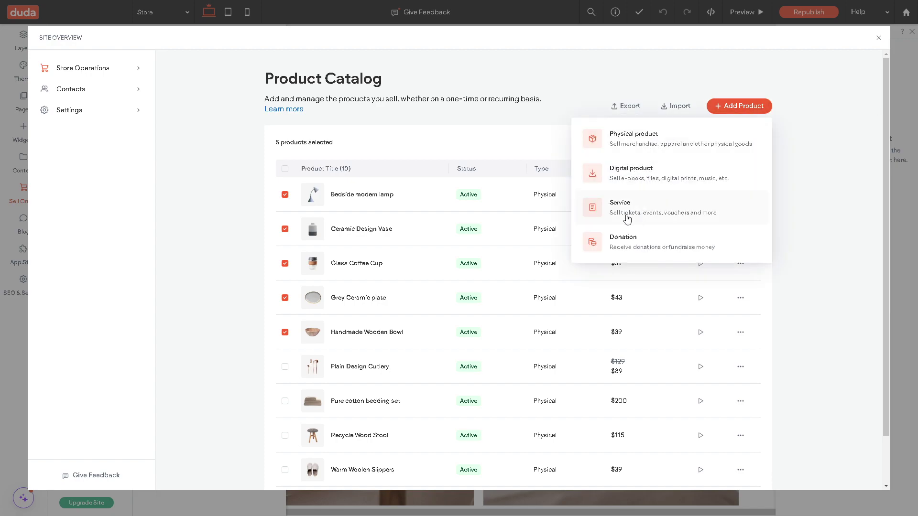
pyautogui.click(106, 96)
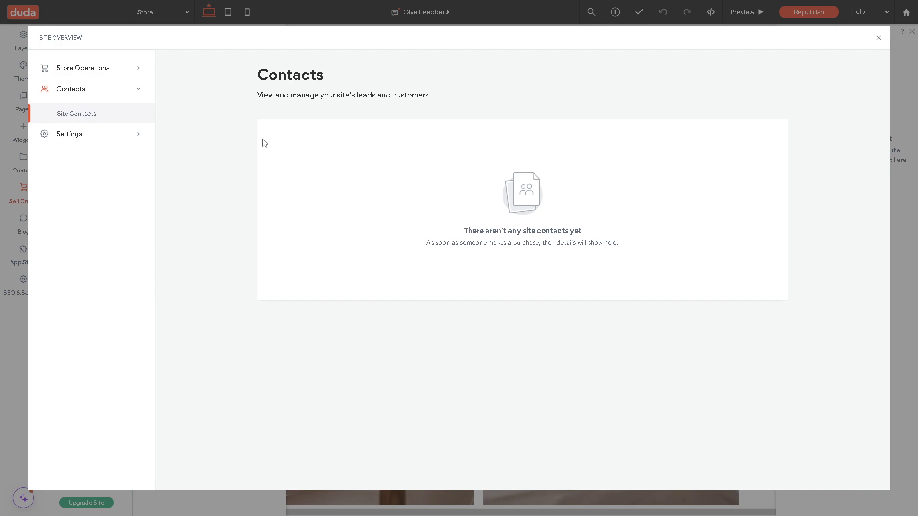
# Leave Site Overview for the Store page in the editor and scroll down to the Contact us section.
pyautogui.click(879, 38)
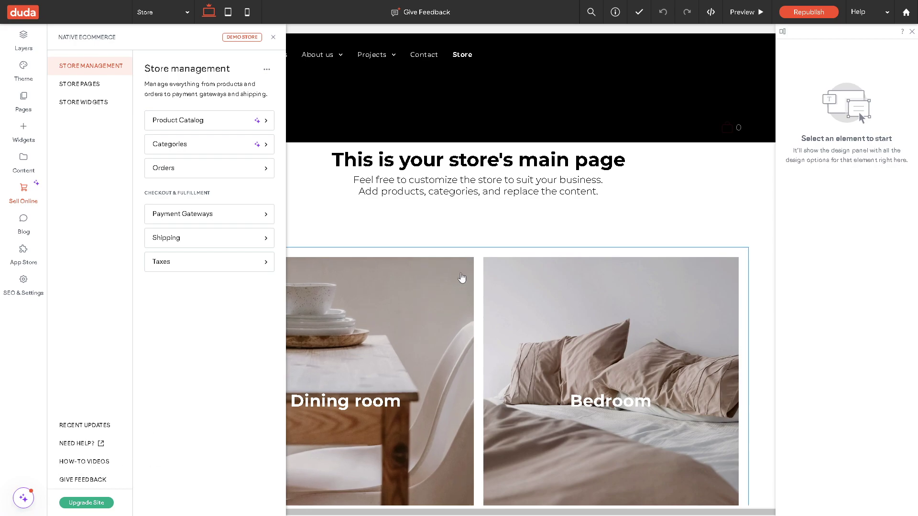
pyautogui.scroll(-8, 446, 197)
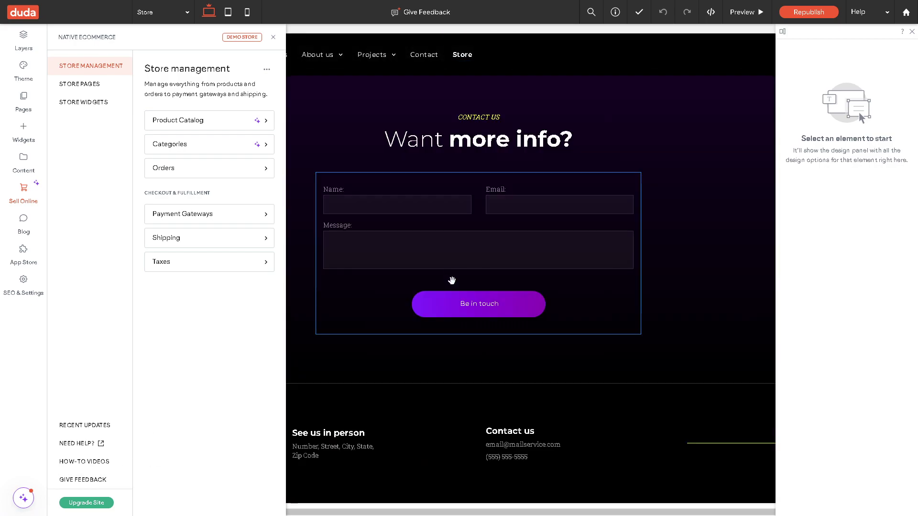